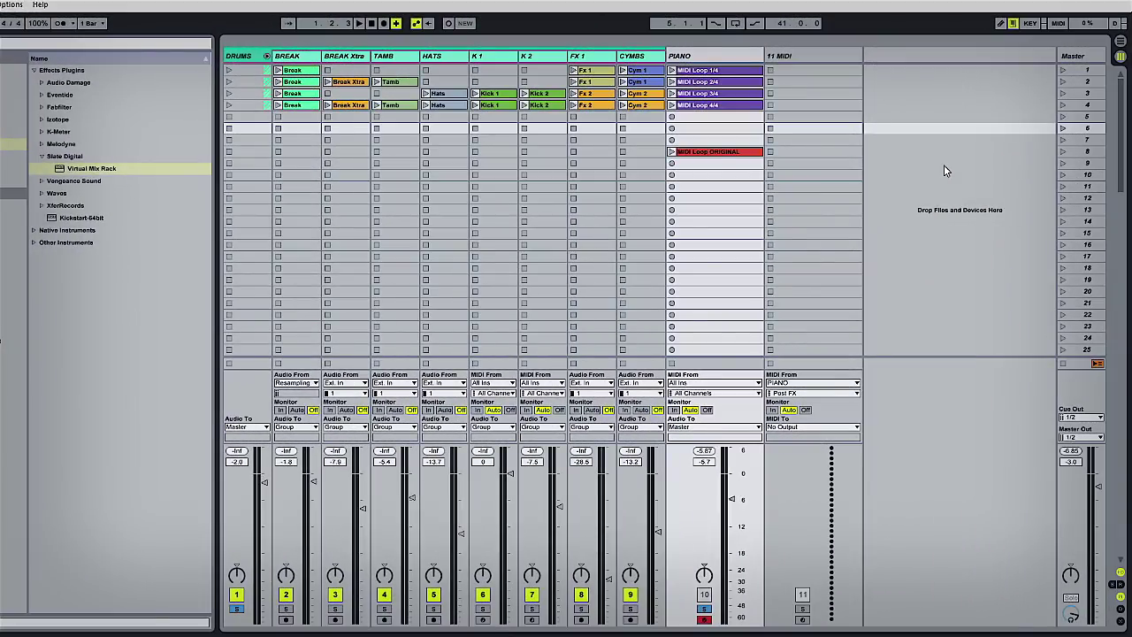
Open the Break clip's details and the follow action list, then play 'Make It Good [clip]' on SoundCloud
{"action": "double_click", "coordinate": [314, 74]}
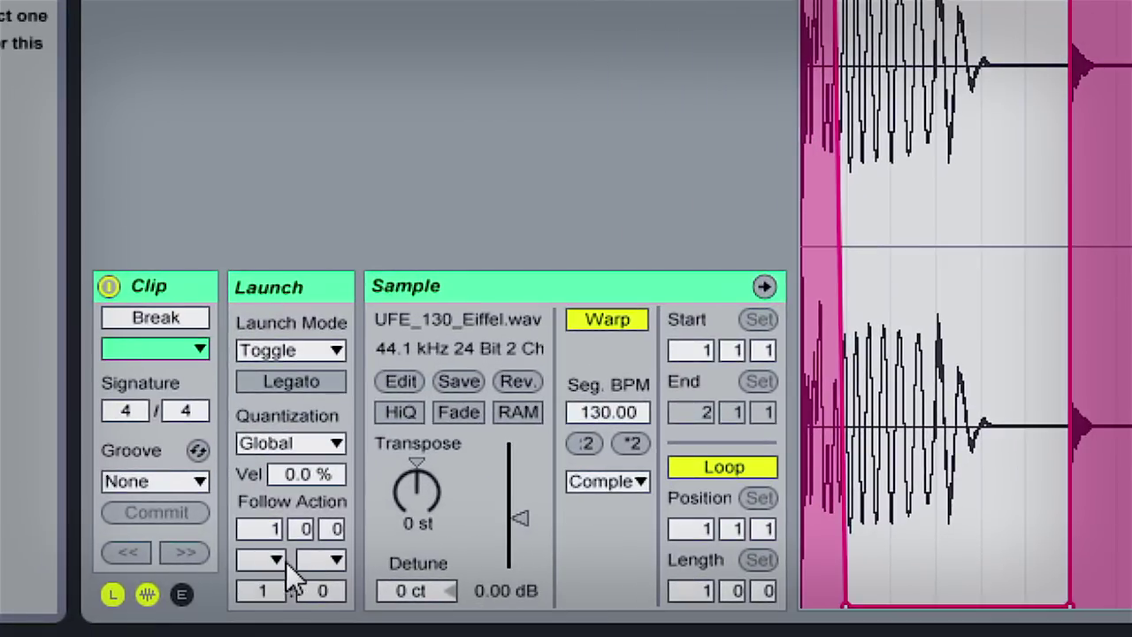
{"action": "left_click", "coordinate": [277, 560]}
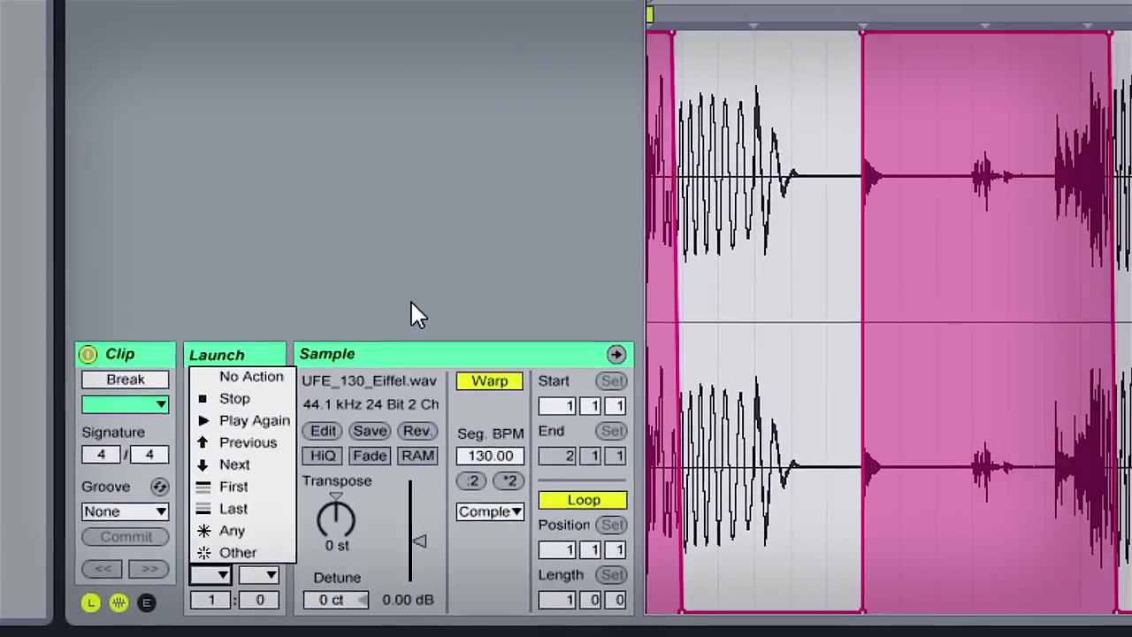
{"action": "left_click", "coordinate": [412, 313]}
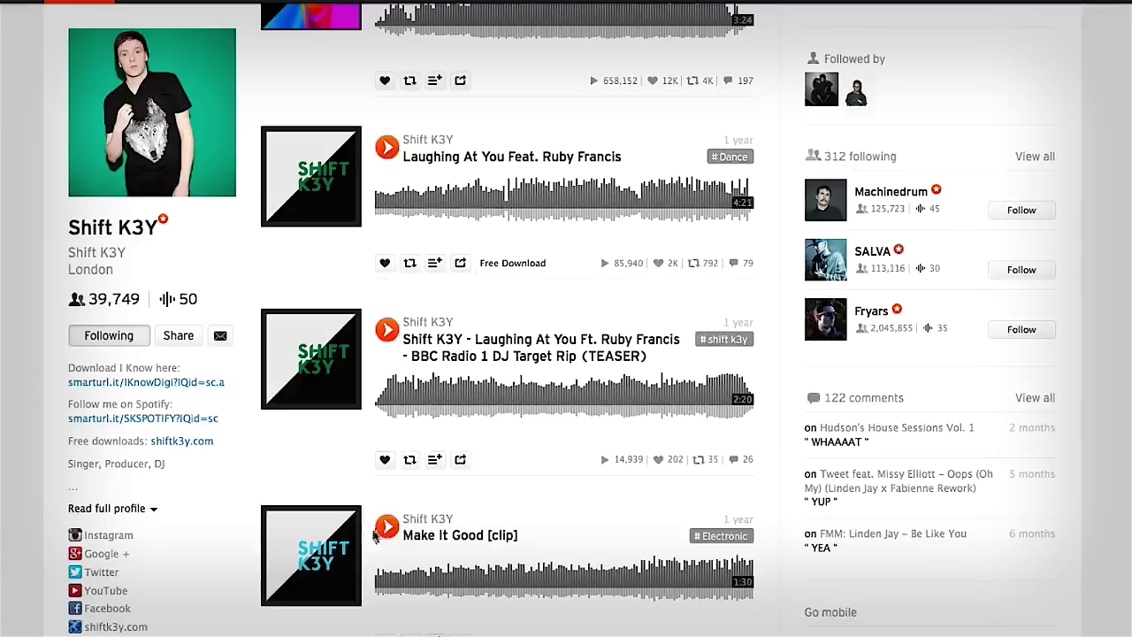
{"action": "left_click", "coordinate": [387, 527]}
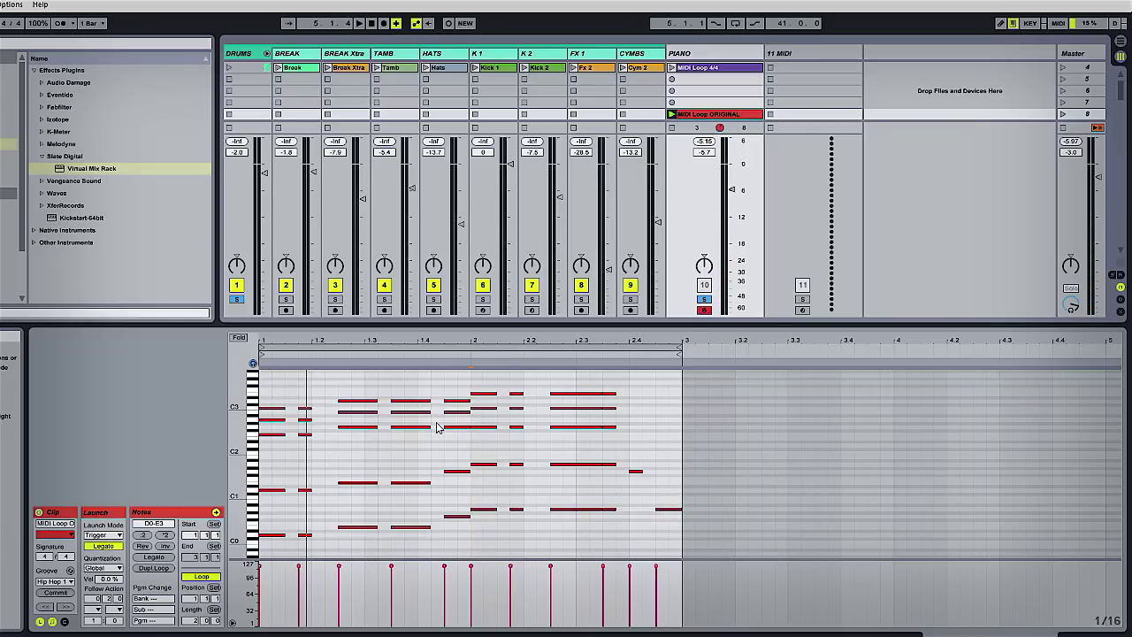
Select and deselect a short C3 note near 2.4, then show the tracks' input/output routing
{"action": "left_click", "coordinate": [610, 410]}
{"action": "left_click", "coordinate": [610, 412]}
{"action": "scroll", "coordinate": [936, 93], "scroll_direction": "down", "scroll_amount": 2}
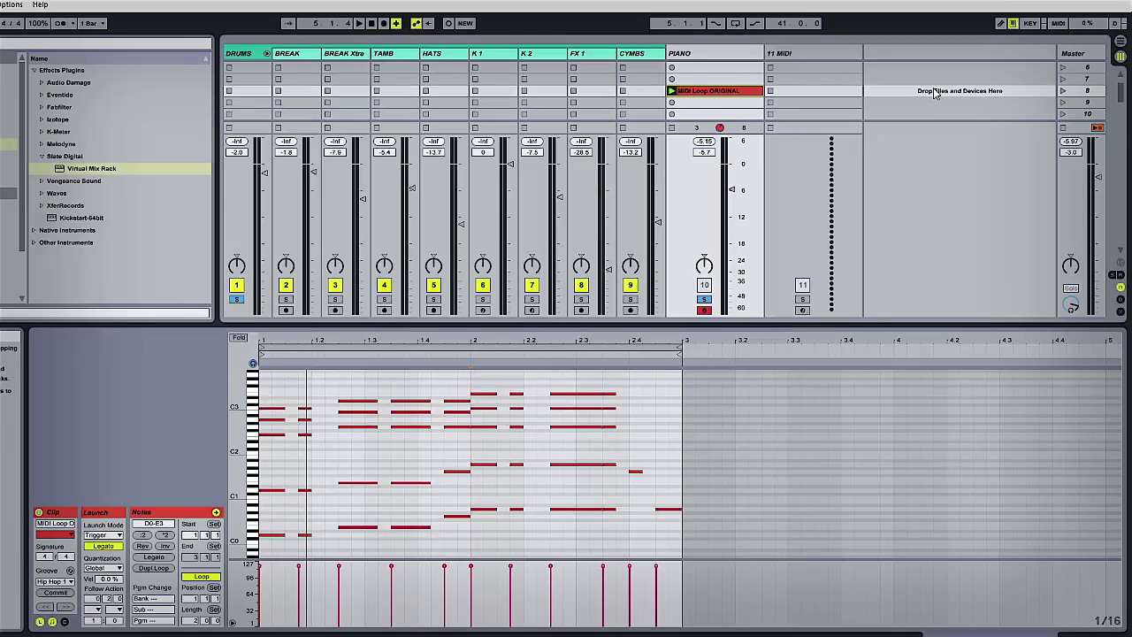
{"action": "scroll", "coordinate": [892, 92], "scroll_direction": "down", "scroll_amount": 2}
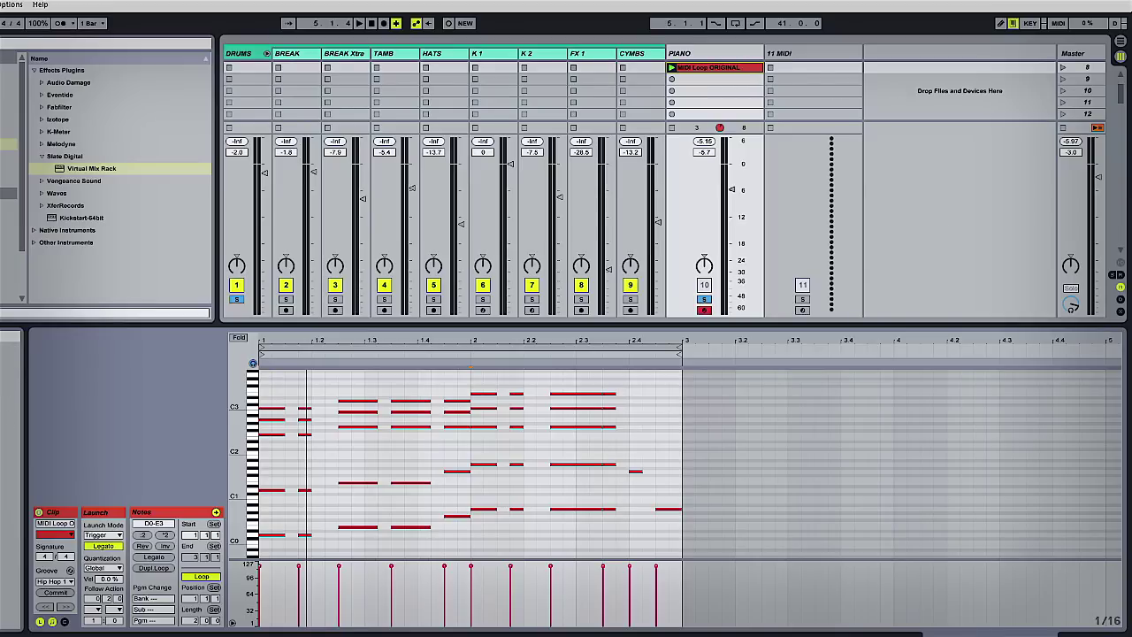
{"action": "left_click", "coordinate": [1119, 275]}
{"action": "left_click", "coordinate": [1119, 286]}
Copy MIDI Loop ORIGINAL two slots down and duplicate it into four copies with Ctrl+D
{"action": "scroll", "coordinate": [1014, 161], "scroll_direction": "up", "scroll_amount": 1}
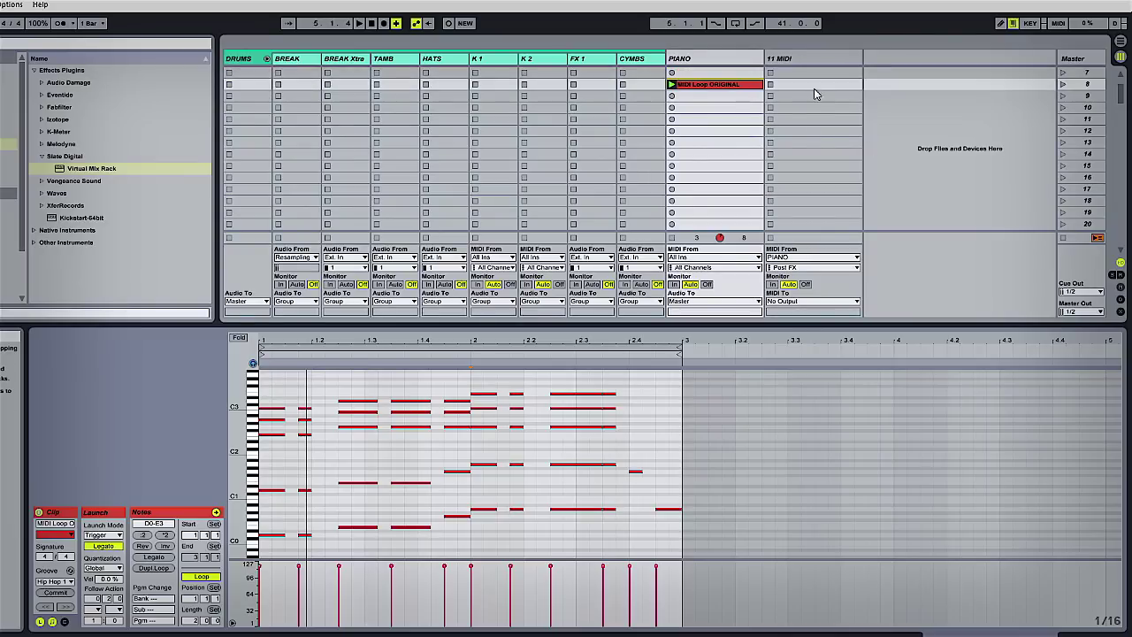
{"action": "left_click_drag", "start_coordinate": [741, 87], "coordinate": [750, 116]}
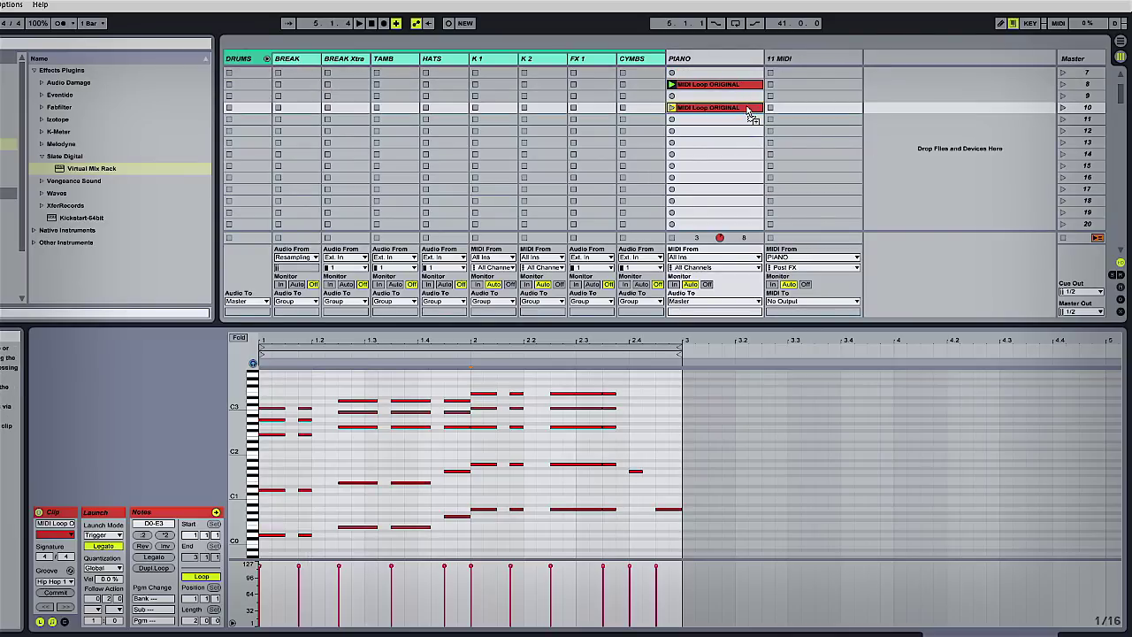
{"action": "key", "text": "super+d"}
{"action": "key", "text": "super+d"}
{"action": "key", "text": "super+d"}
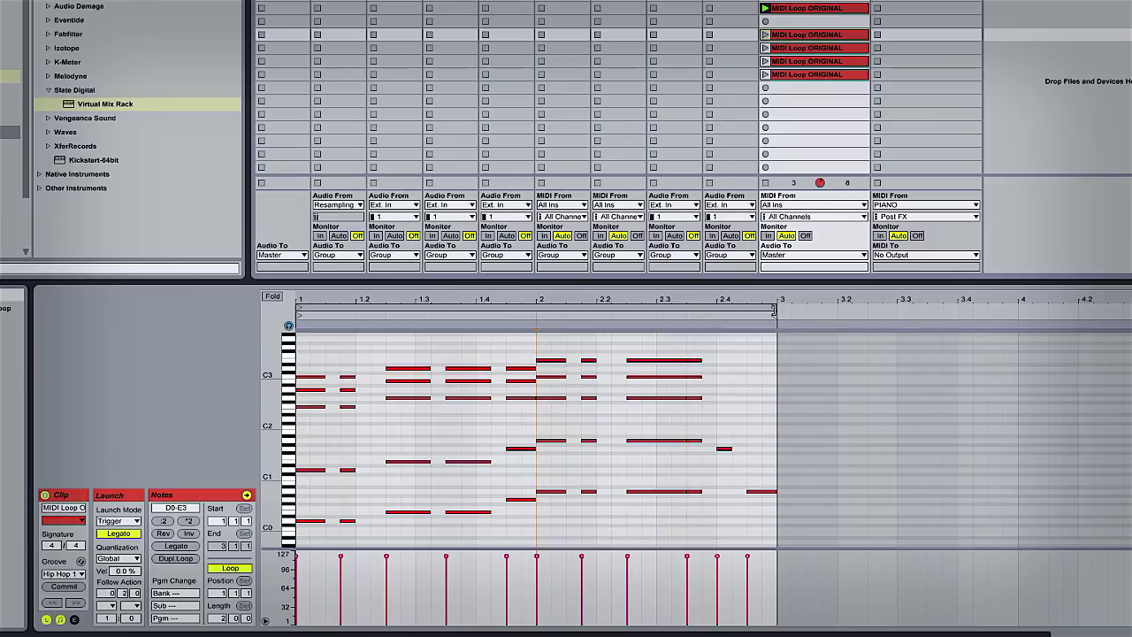
Loop the first copy over 1–1.3 and the second copy over 1.3–2
{"action": "left_click_drag", "start_coordinate": [774, 310], "coordinate": [415, 310]}
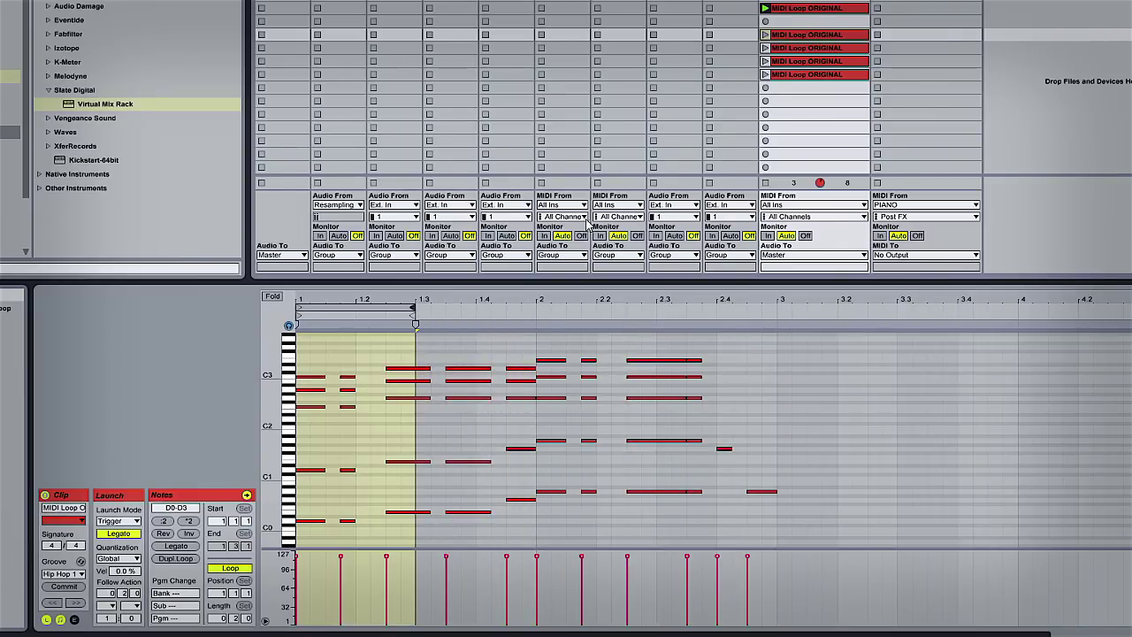
{"action": "left_click", "coordinate": [823, 50]}
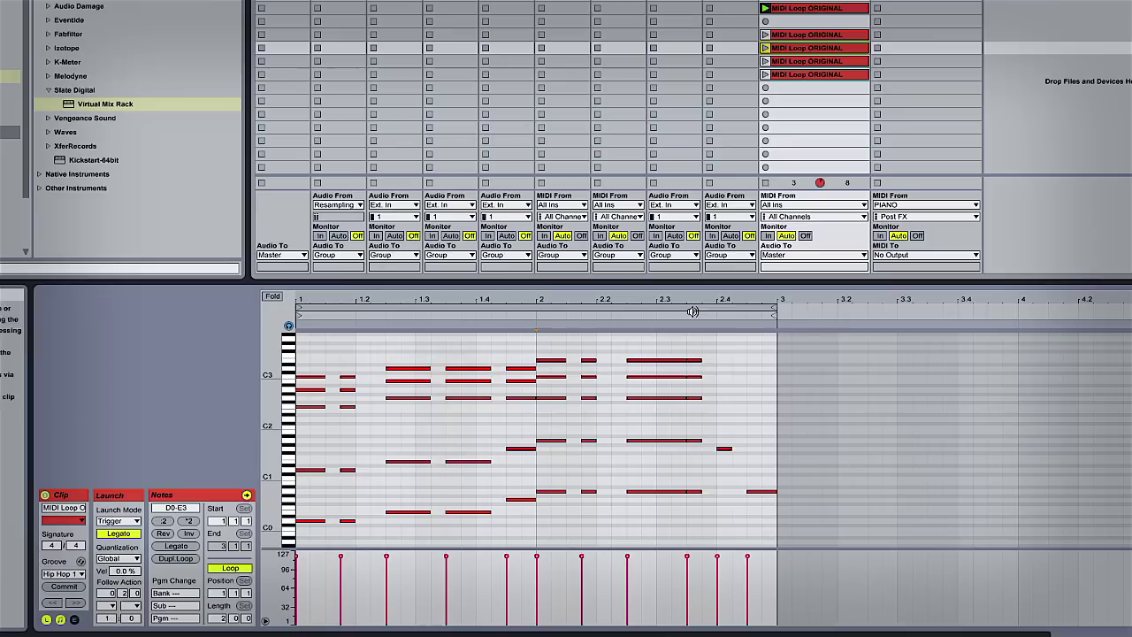
{"action": "mouse_move", "coordinate": [776, 310]}
{"action": "left_mouse_down"}
{"action": "mouse_move", "coordinate": [560, 311]}
{"action": "mouse_move", "coordinate": [535, 325]}
{"action": "left_mouse_up"}
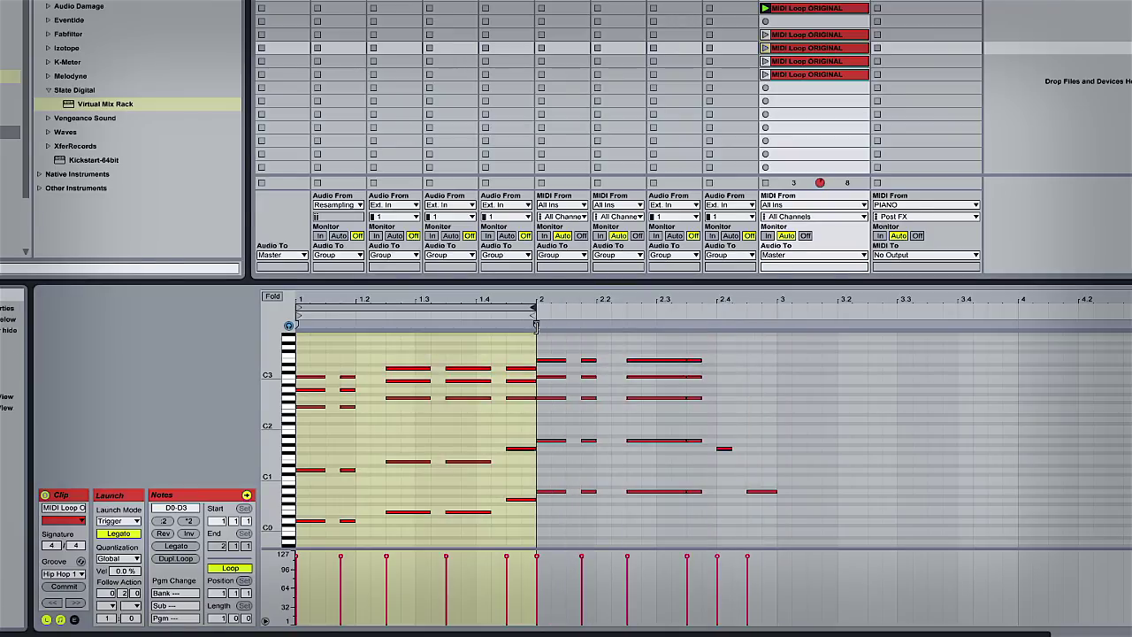
{"action": "left_click_drag", "start_coordinate": [298, 325], "coordinate": [416, 324]}
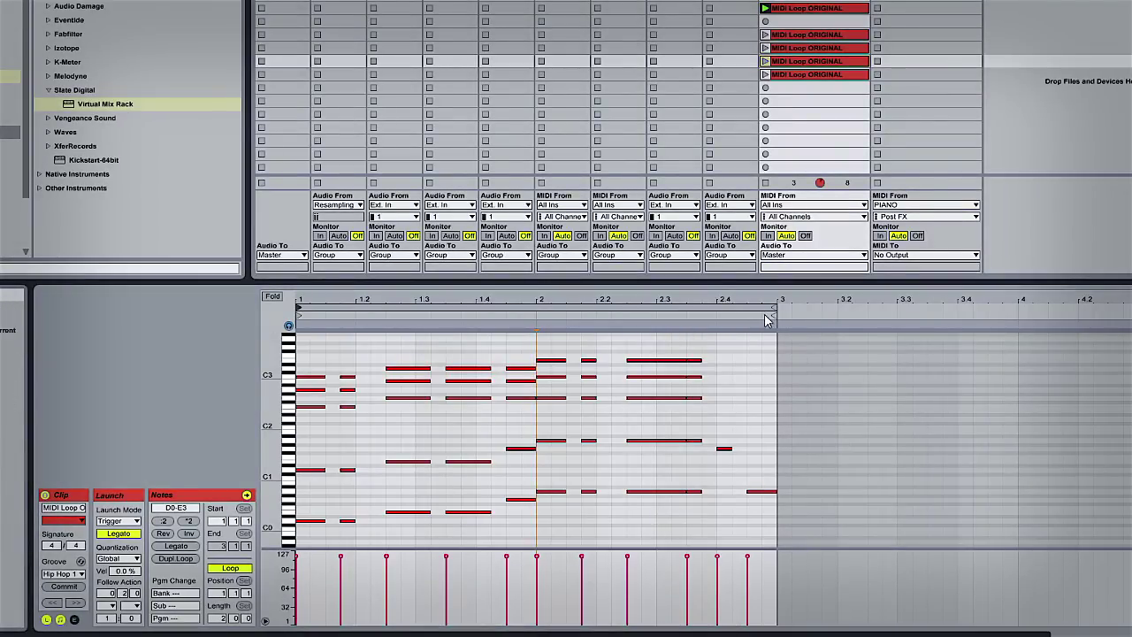
Loop the third copy over 2–2.3 and the last over 2.3–3, then select all four copies
{"action": "left_click_drag", "start_coordinate": [773, 309], "coordinate": [656, 309]}
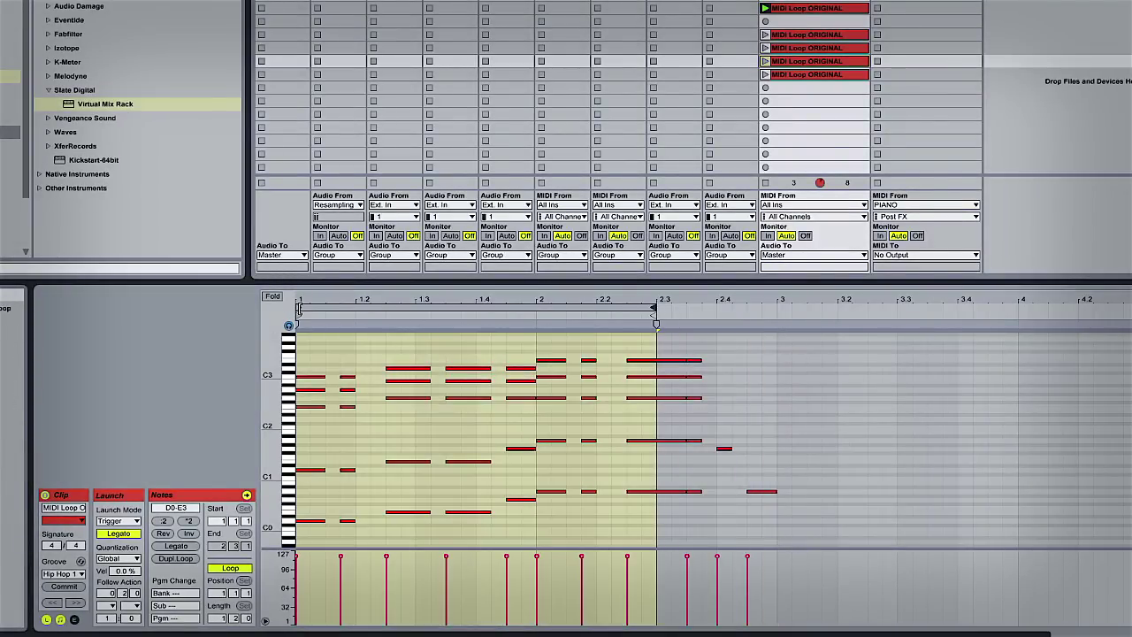
{"action": "left_click_drag", "start_coordinate": [299, 310], "coordinate": [546, 318]}
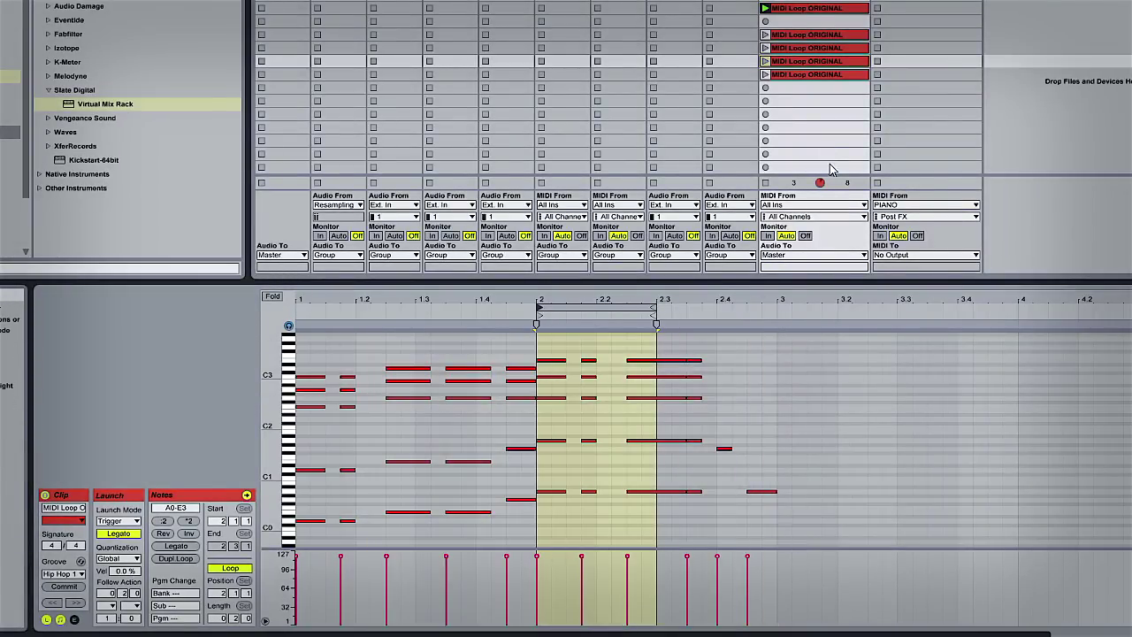
{"action": "left_click", "coordinate": [832, 76]}
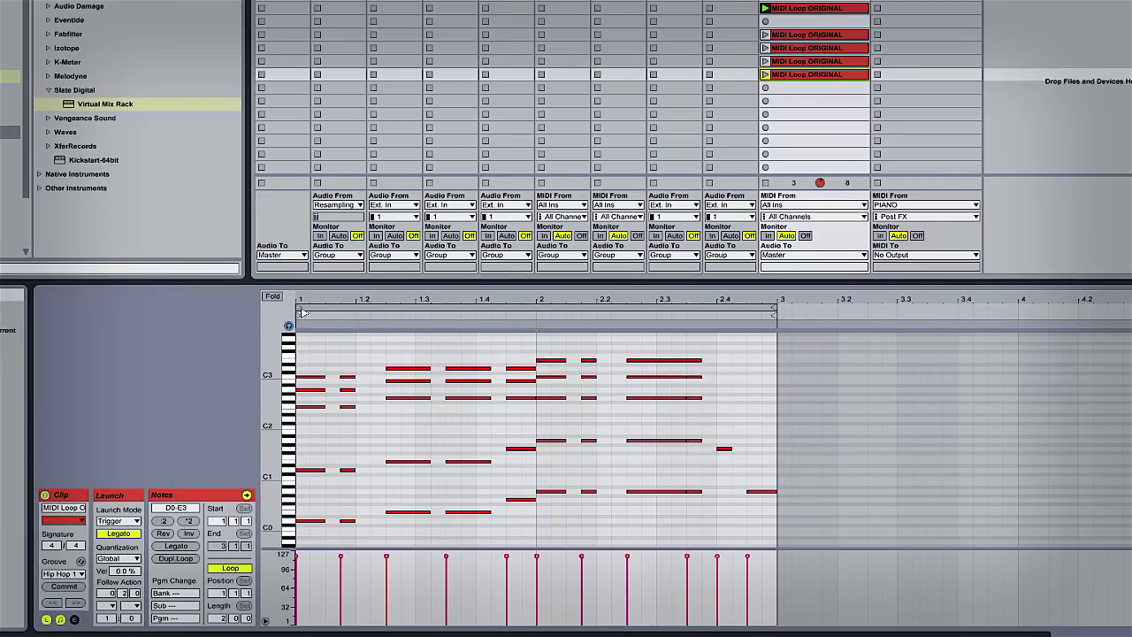
{"action": "left_click_drag", "start_coordinate": [300, 310], "coordinate": [658, 302]}
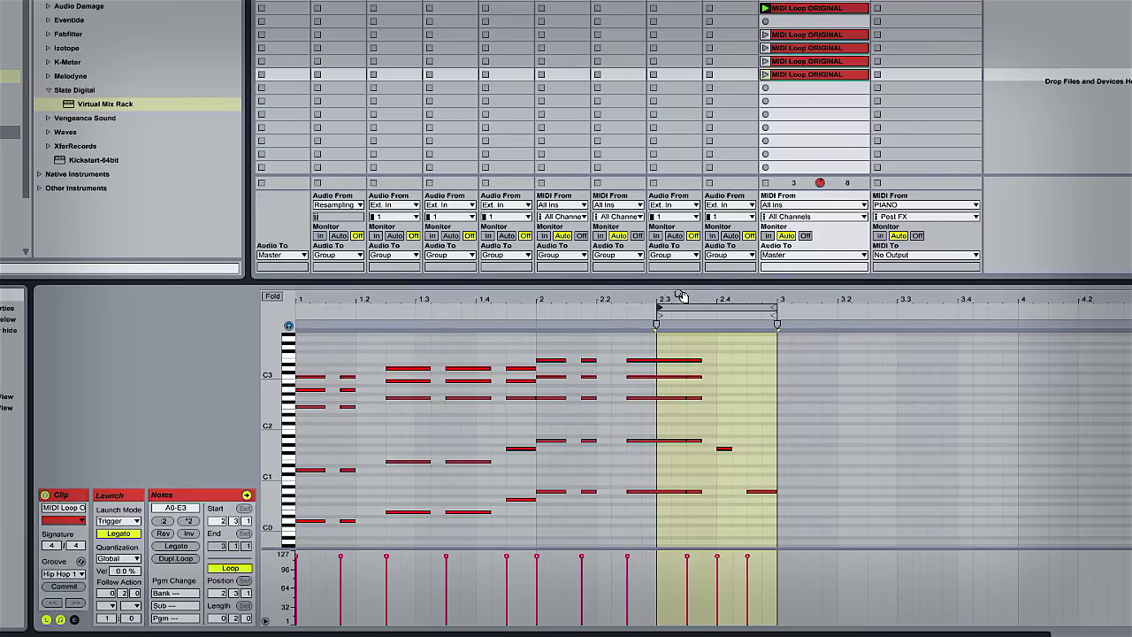
{"action": "left_click", "coordinate": [845, 37]}
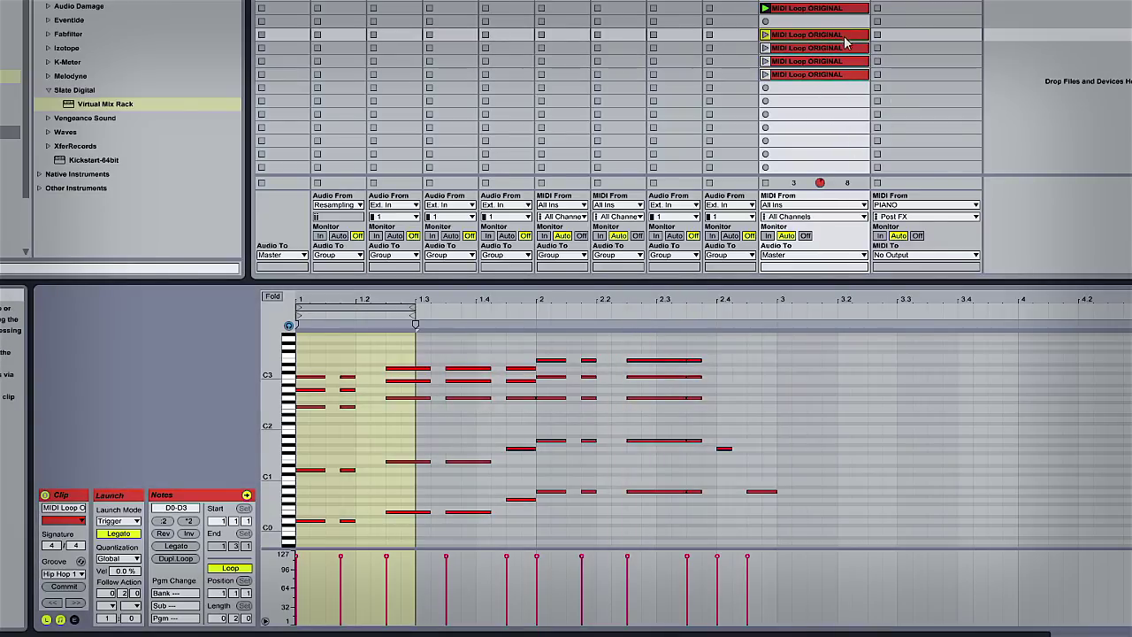
{"action": "left_click", "coordinate": [861, 76], "text": "shift"}
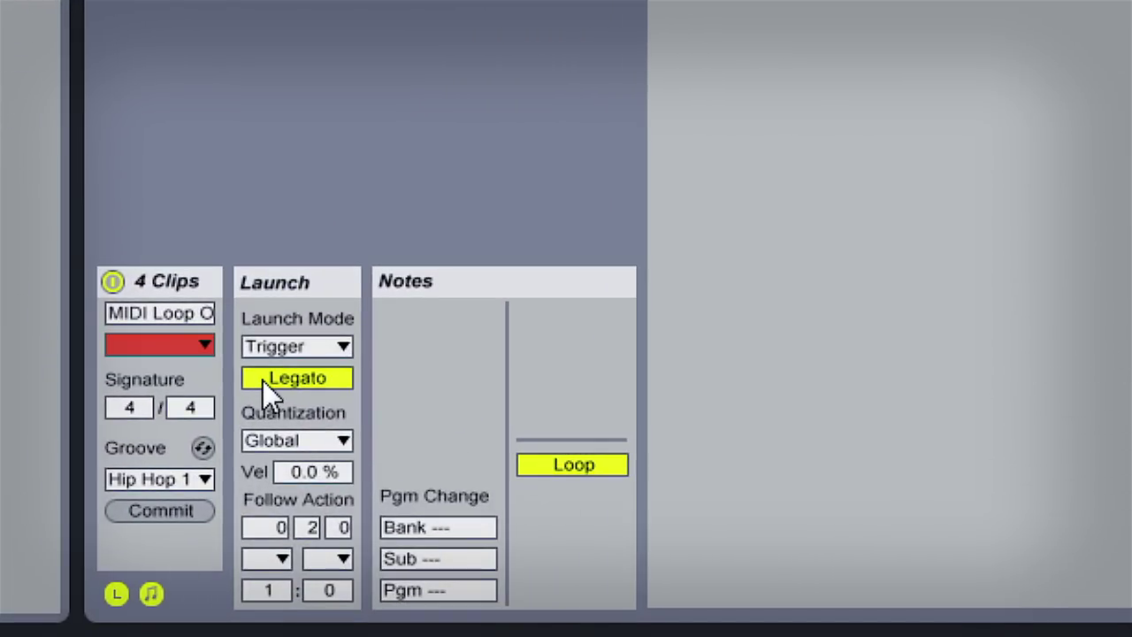
Toggle Legato launch off and back on for the four copies, then show the follow action choices
{"action": "left_click", "coordinate": [265, 381]}
{"action": "left_click", "coordinate": [264, 380]}
{"action": "left_click", "coordinate": [277, 559]}
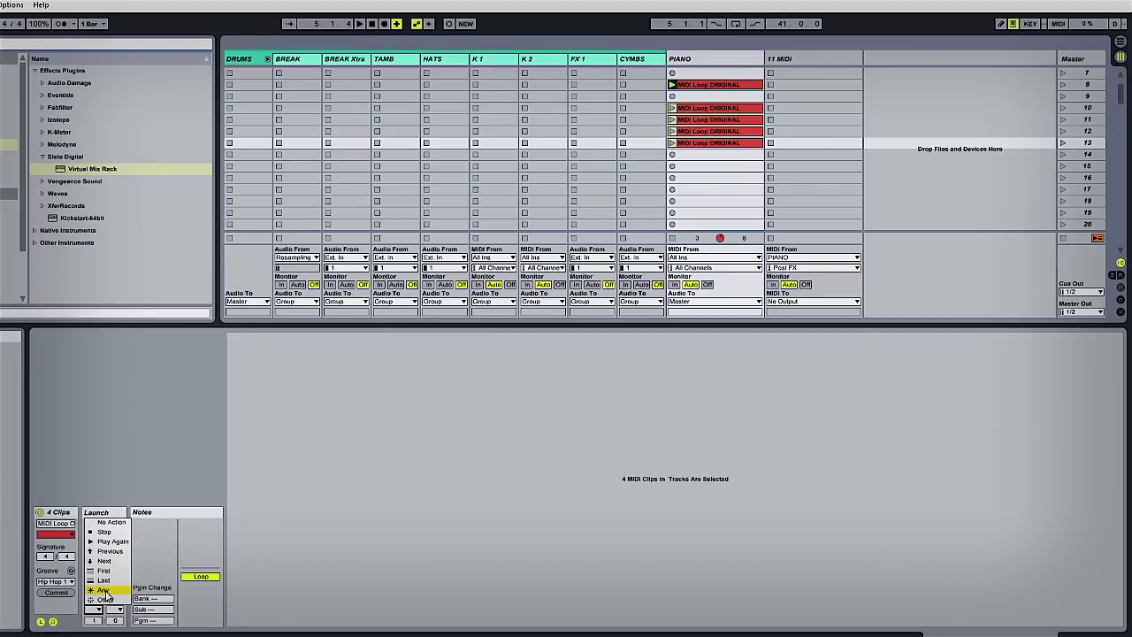
Set the follow action to Any, launch the row-10 copy, then delete all four loop copies
{"action": "left_click", "coordinate": [294, 503]}
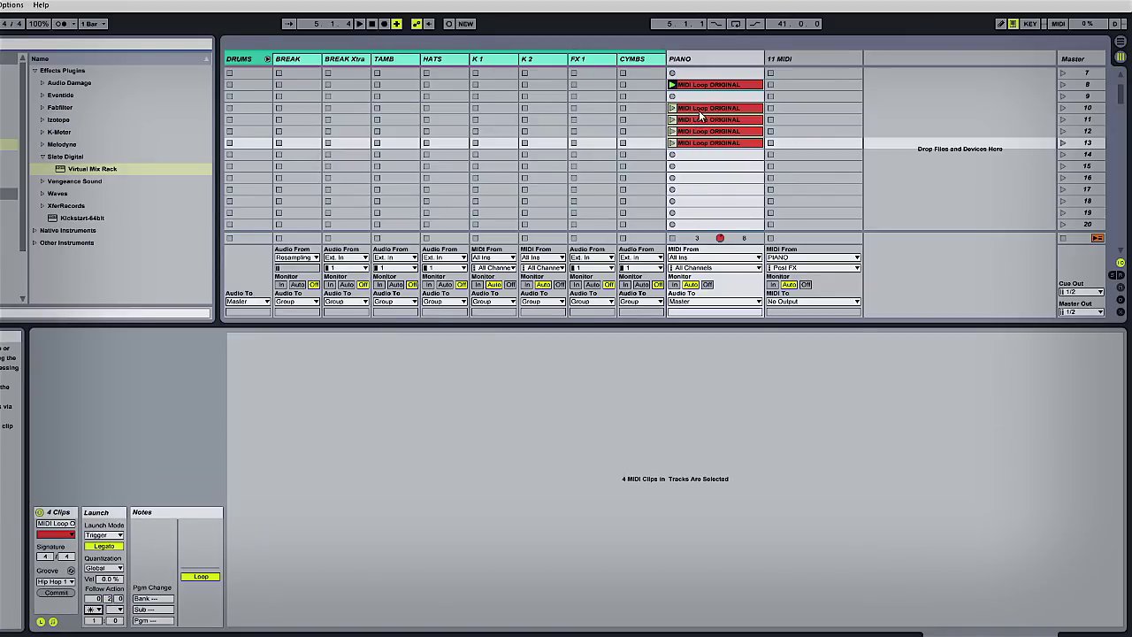
{"action": "left_click", "coordinate": [672, 108]}
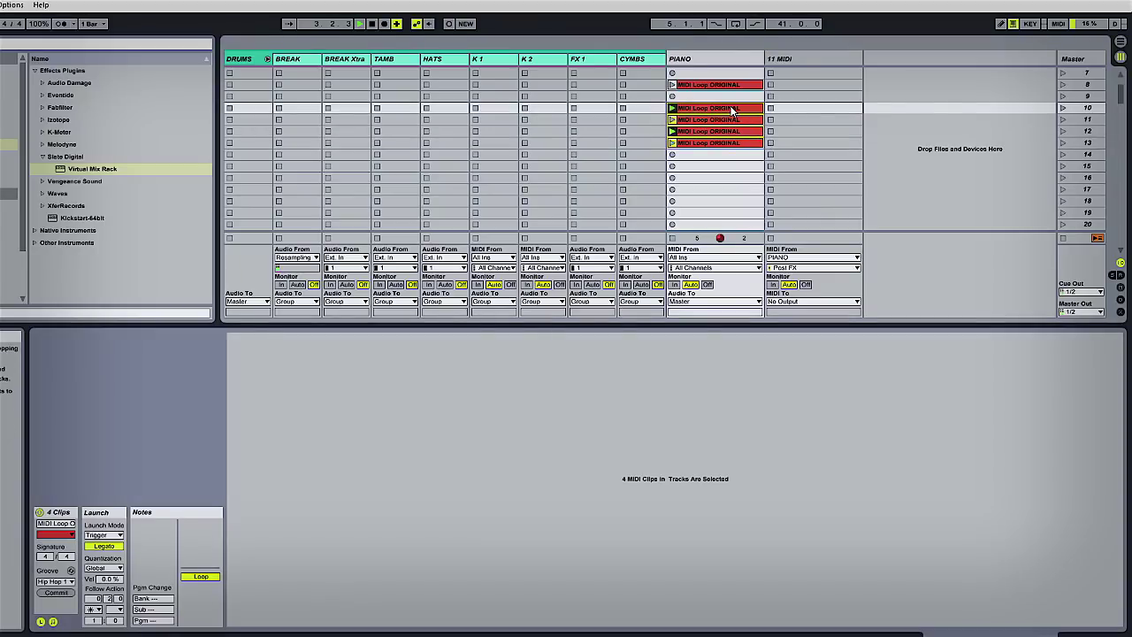
{"action": "left_click", "coordinate": [955, 116]}
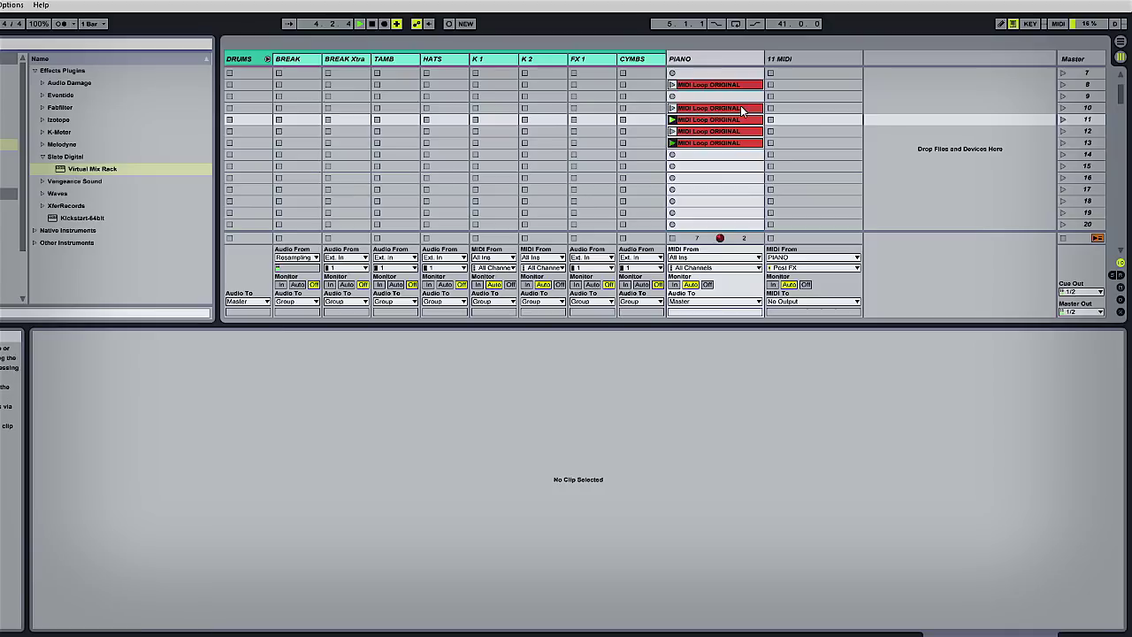
{"action": "left_click", "coordinate": [743, 109]}
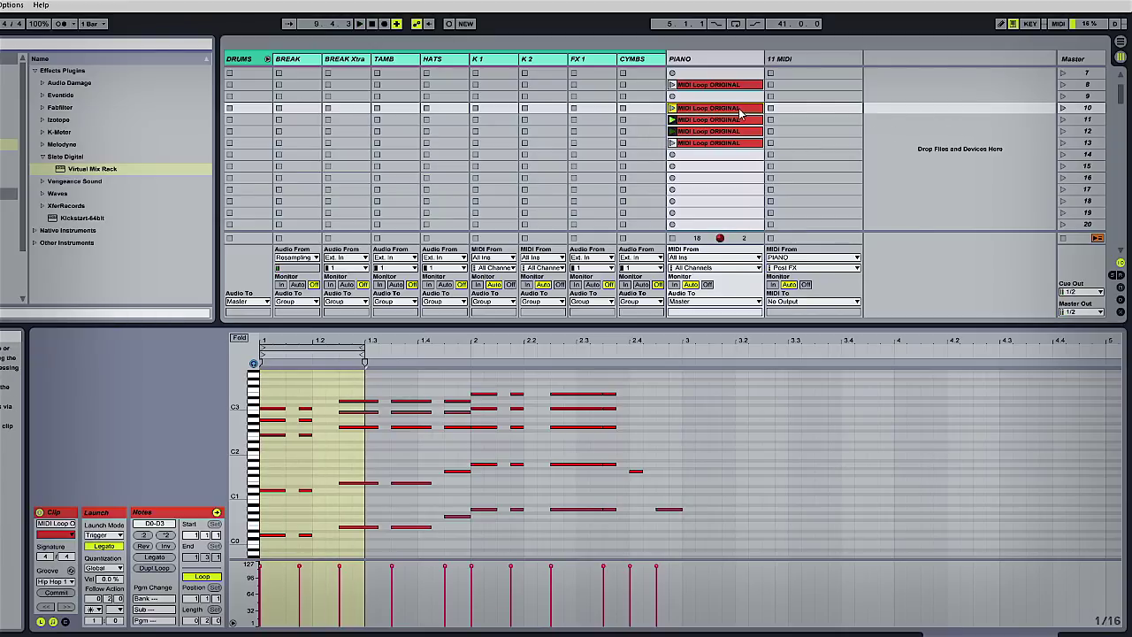
{"action": "left_click", "coordinate": [747, 144], "text": "shift"}
{"action": "key", "text": "Delete"}
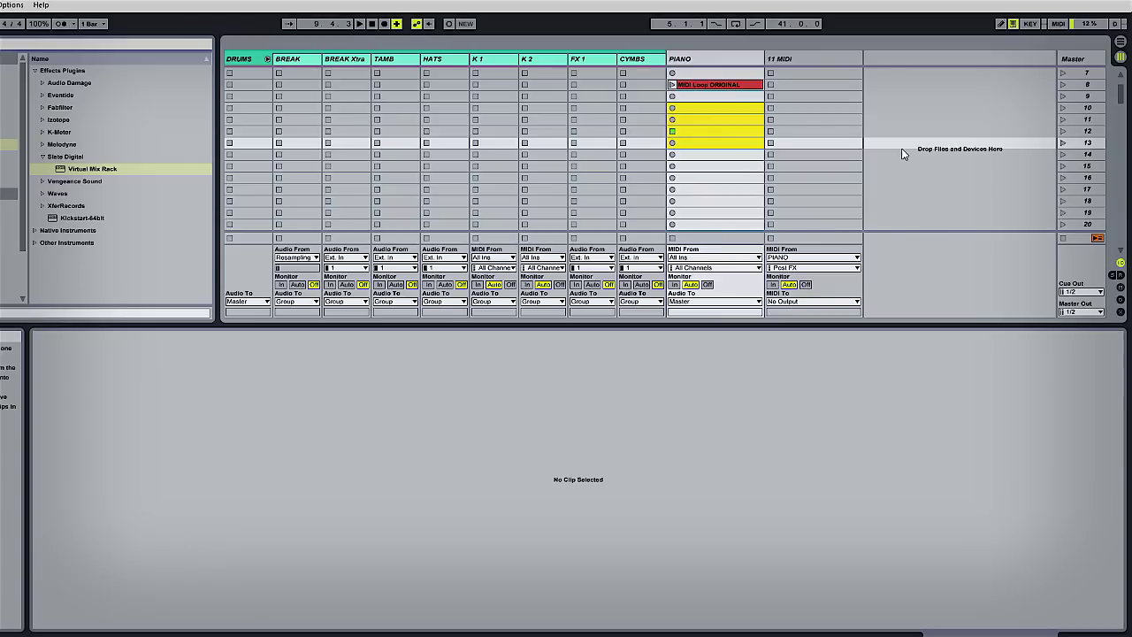
Inspect the notes of the first, second and fourth piano loops, then launch the first scene
{"action": "scroll", "coordinate": [918, 153], "scroll_direction": "up", "scroll_amount": 3}
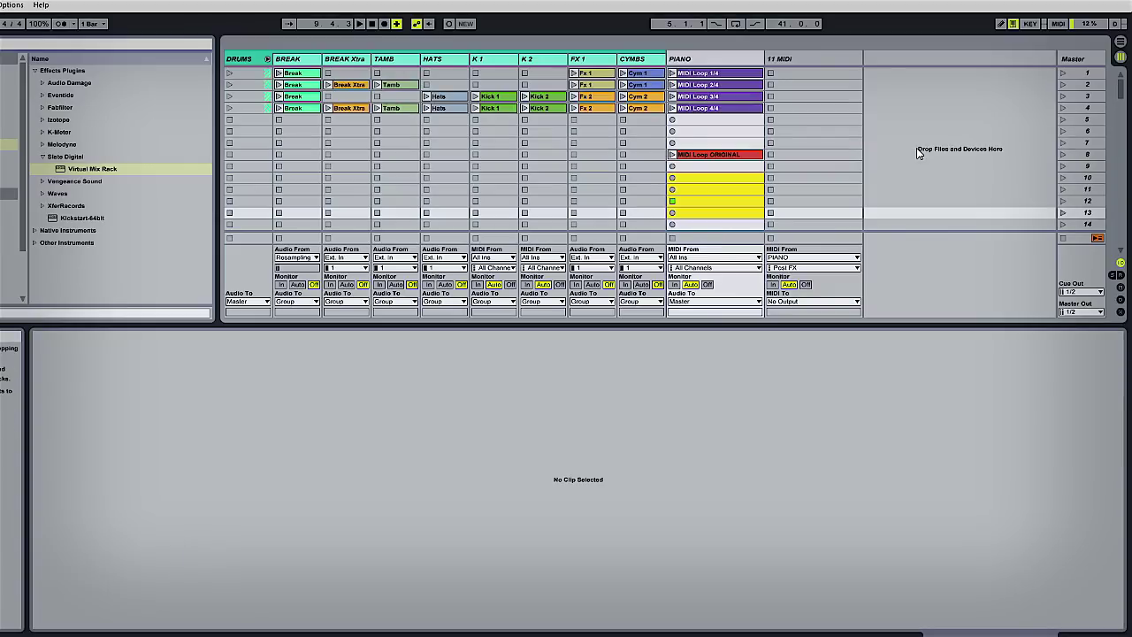
{"action": "left_click", "coordinate": [736, 78]}
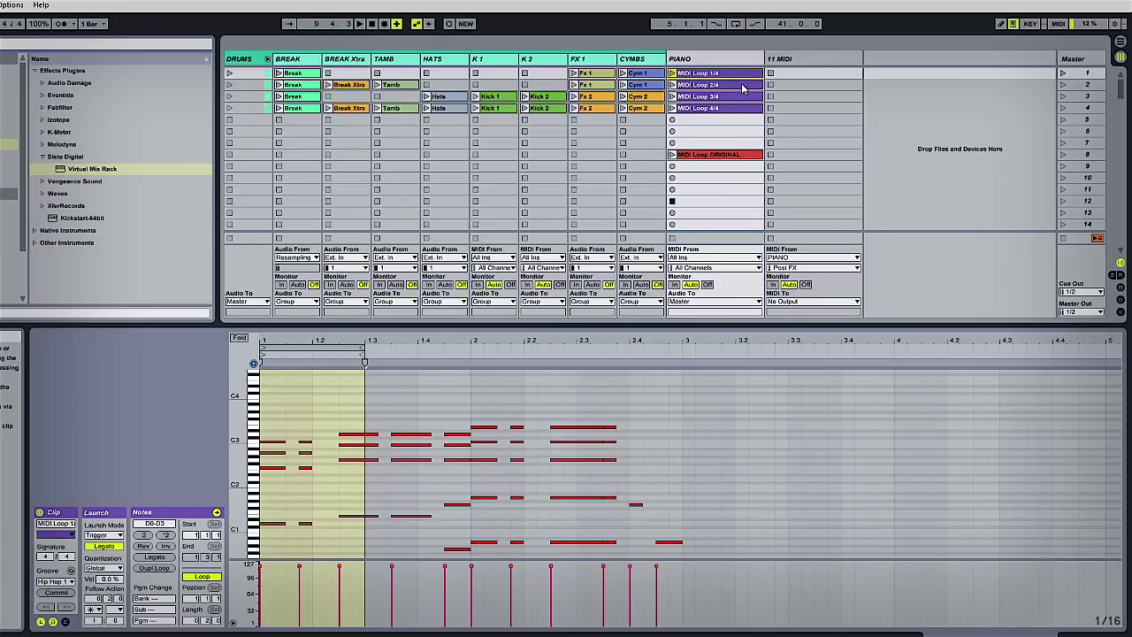
{"action": "left_click", "coordinate": [743, 85]}
{"action": "key", "text": "Down"}
{"action": "key", "text": "Down"}
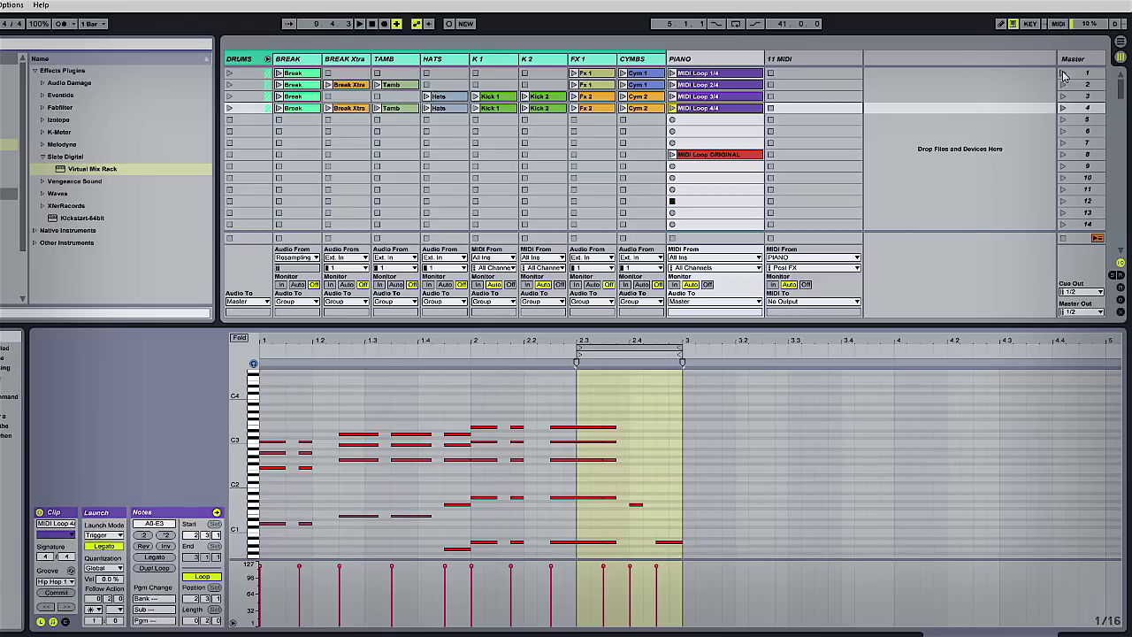
{"action": "left_click", "coordinate": [1062, 74]}
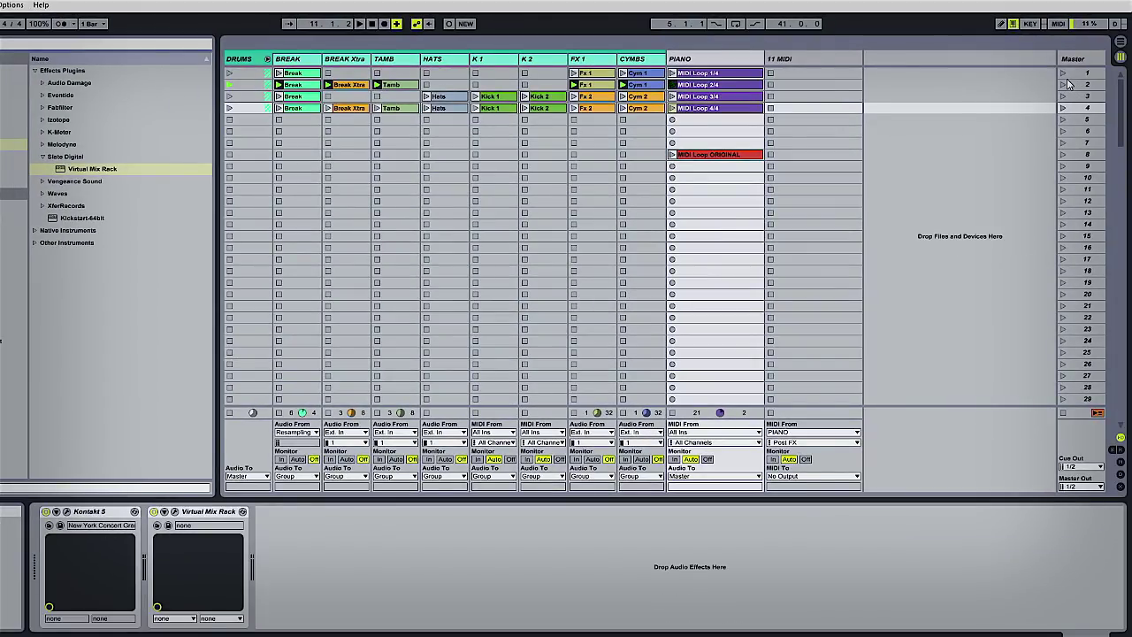
Set the 11 MIDI track's MIDI input to PIANO, show the mixer, and arm the track
{"action": "left_click", "coordinate": [831, 60]}
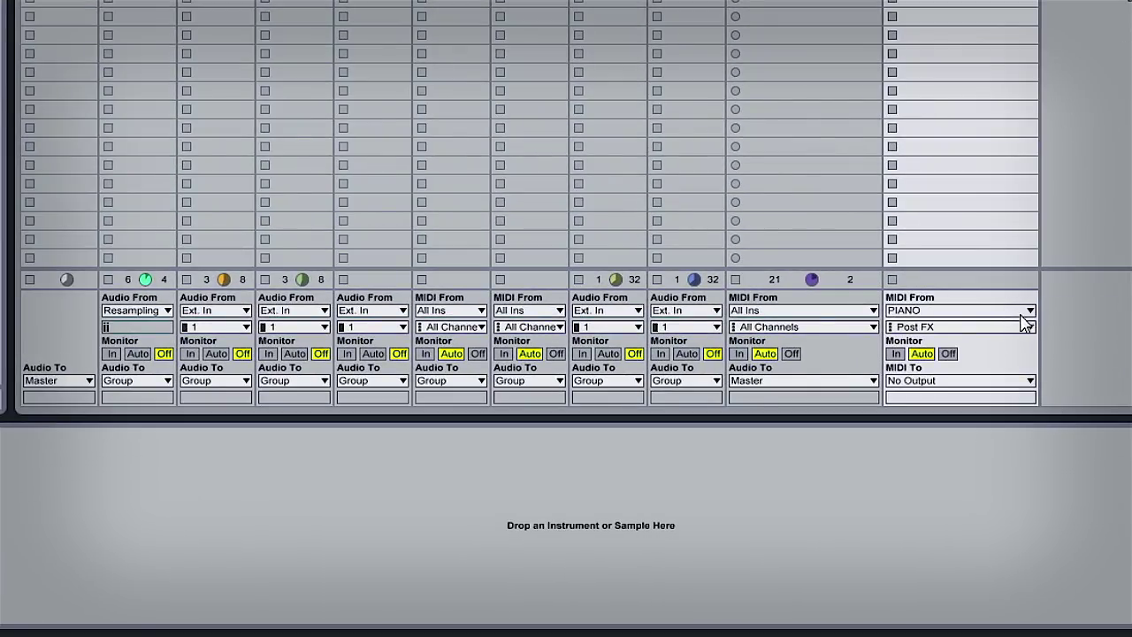
{"action": "left_click", "coordinate": [1021, 314]}
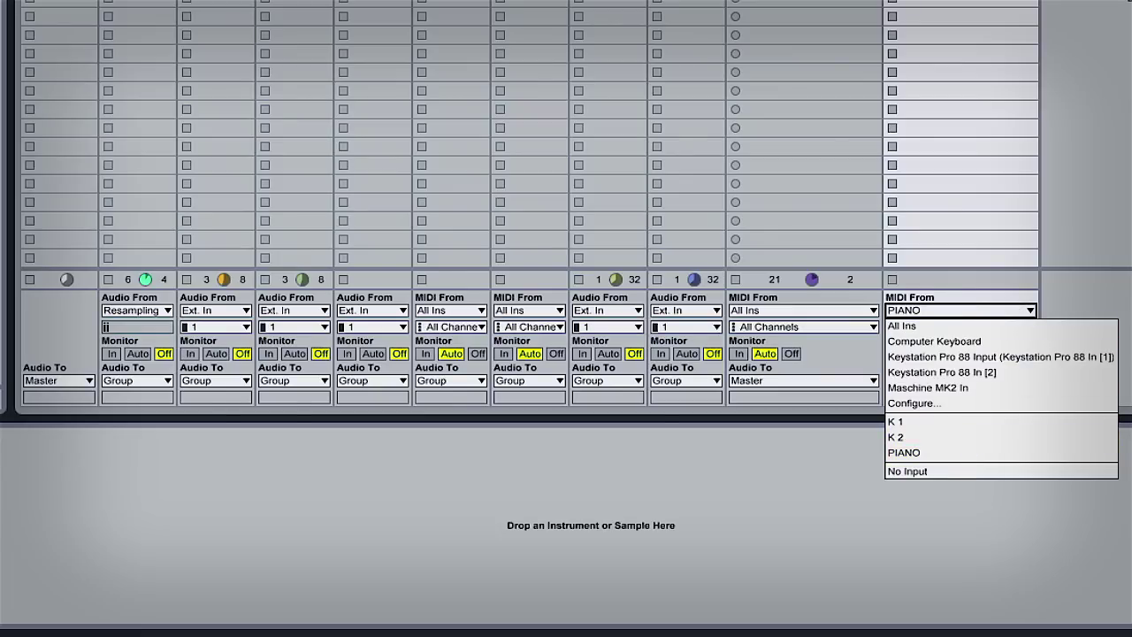
{"action": "left_click", "coordinate": [995, 452]}
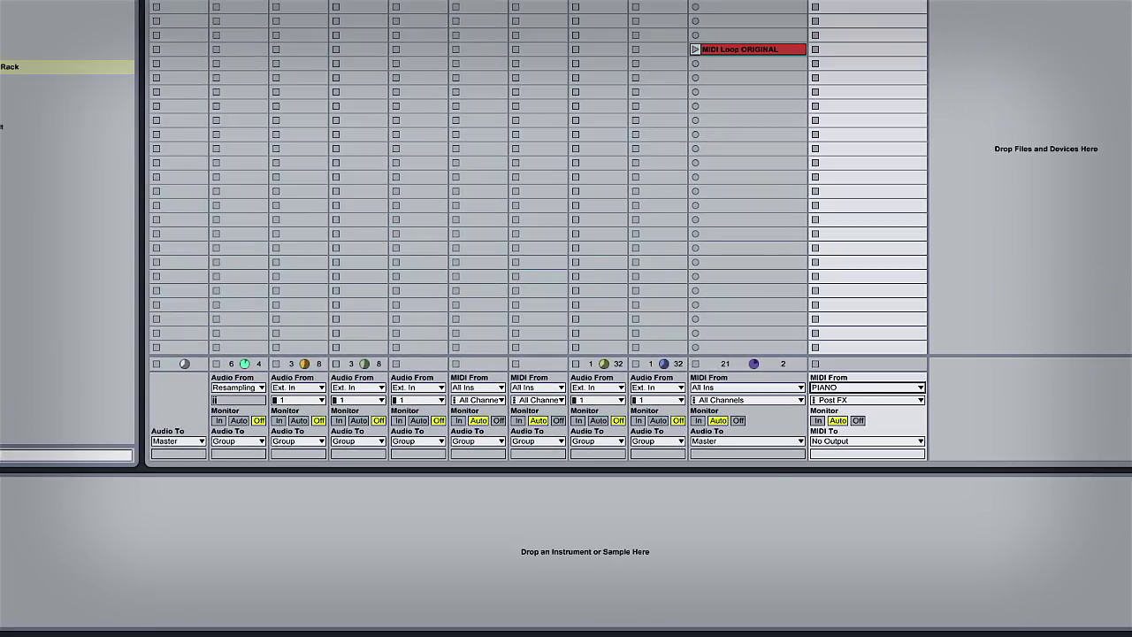
{"action": "key", "text": "ctrl+alt+m"}
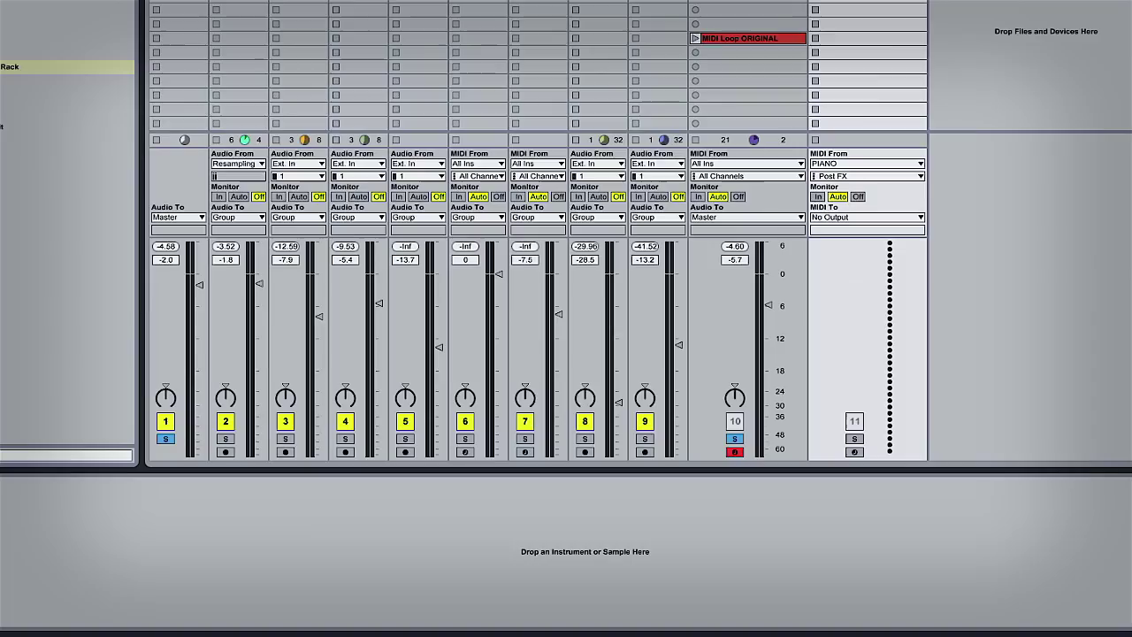
{"action": "left_click", "coordinate": [855, 452]}
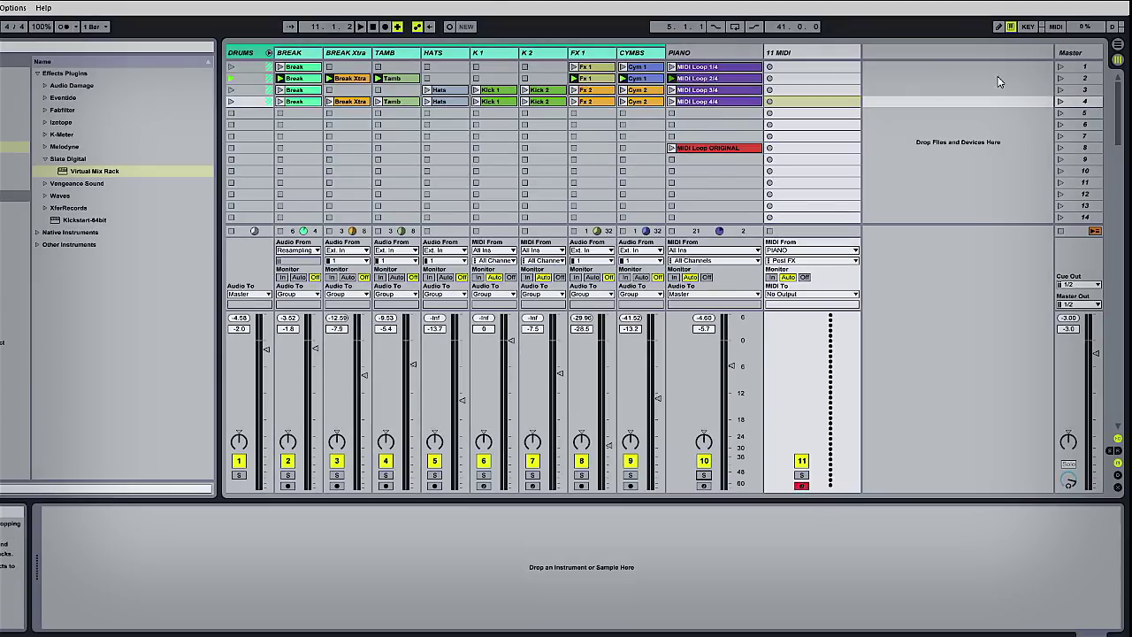
Record the piano loops into 11 MIDI's first slot, view the recorded clip, then switch to Arrangement
{"action": "left_click", "coordinate": [768, 67]}
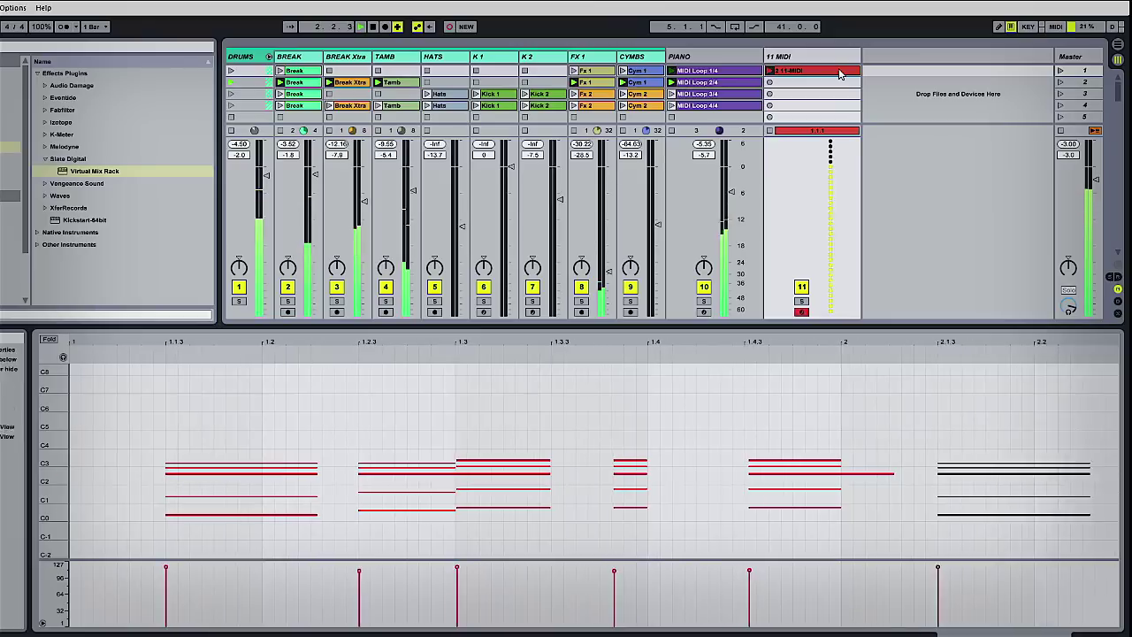
{"action": "double_click", "coordinate": [840, 68]}
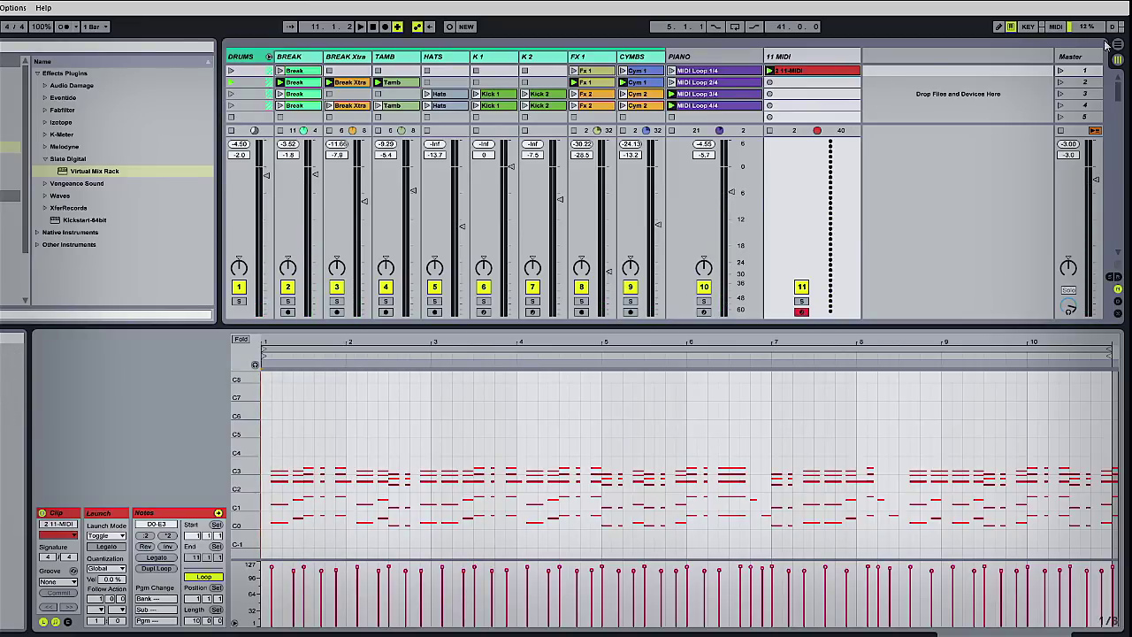
{"action": "key", "text": "Tab"}
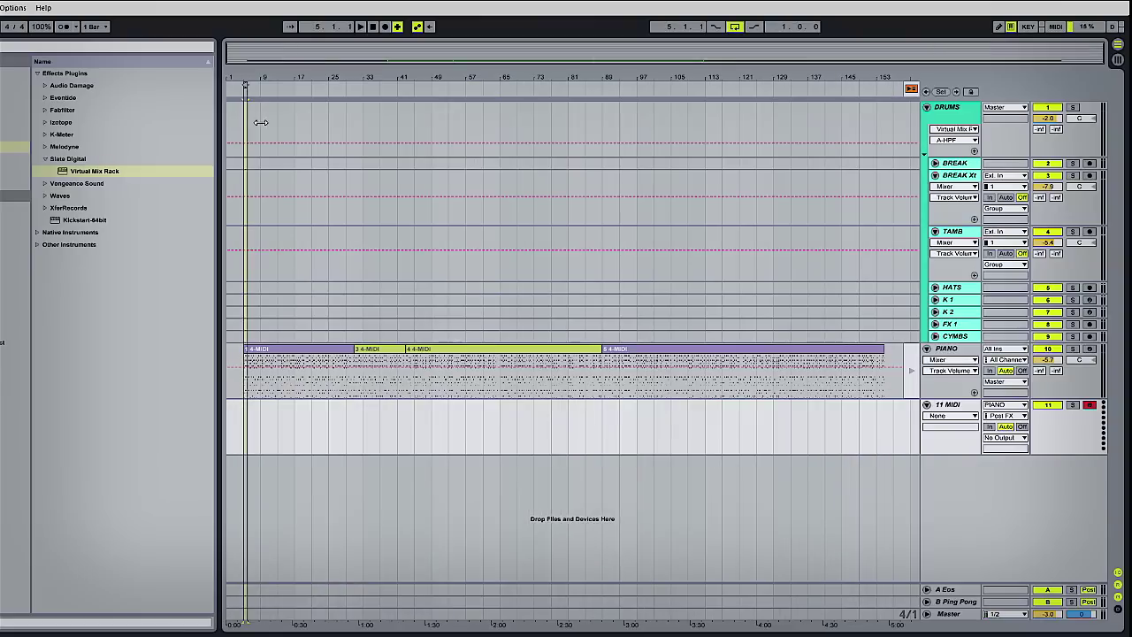
Solo the PIANO track and play the arrangement with Back to Arrangement engaged
{"action": "left_click", "coordinate": [1073, 349]}
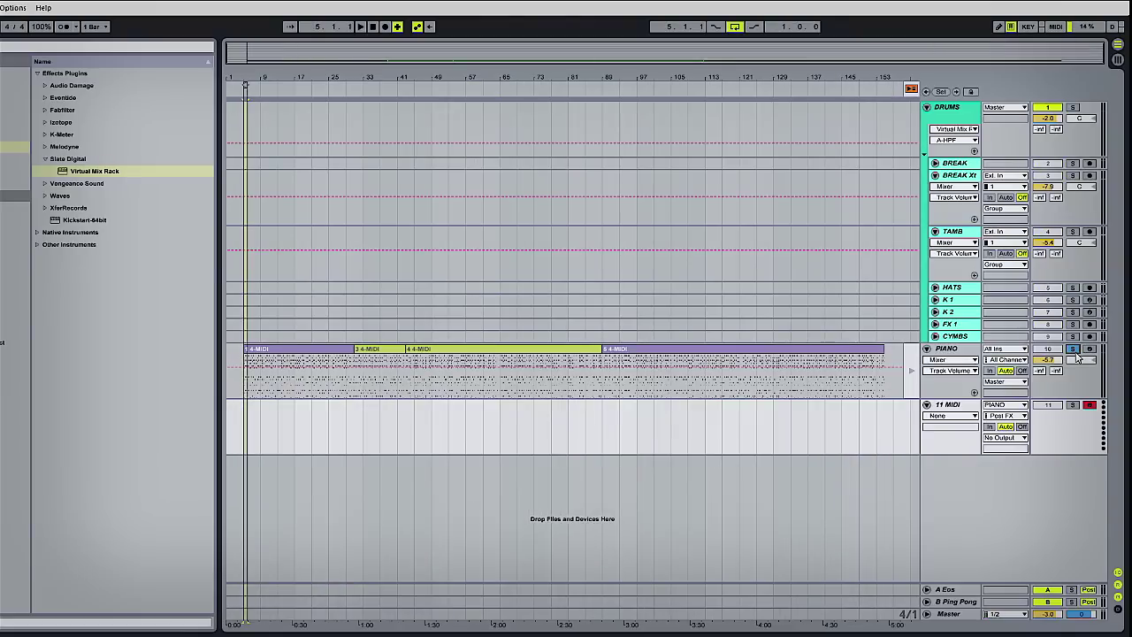
{"action": "key", "text": "space"}
{"action": "left_click", "coordinate": [912, 90]}
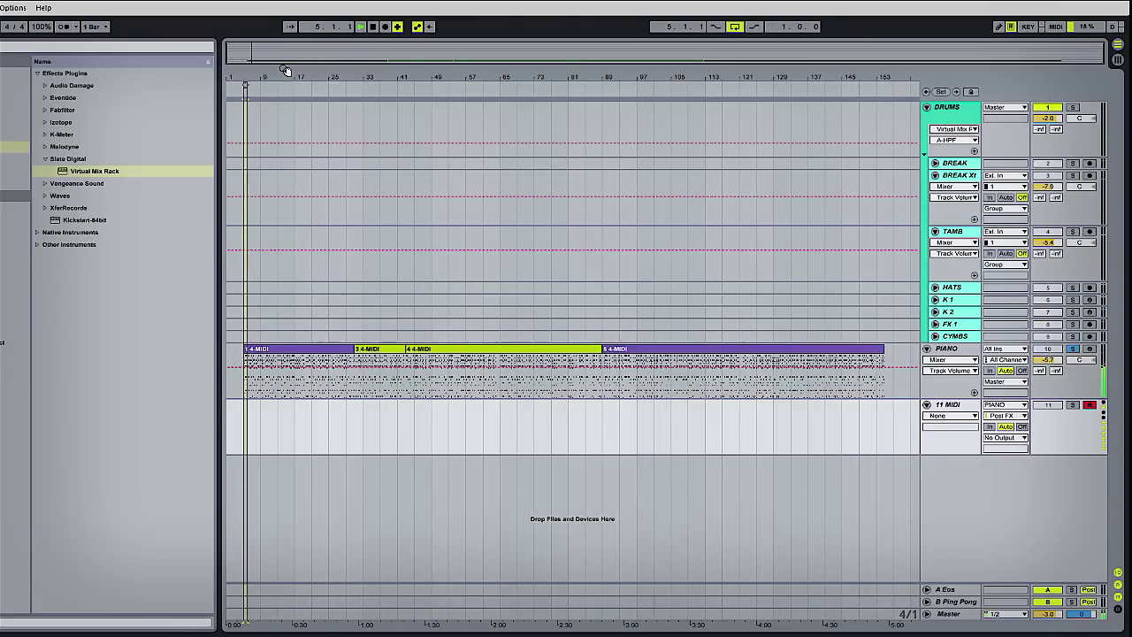
Zoom in around bar 5 and set a one-bar loop covering bars 9–10
{"action": "left_click_drag", "start_coordinate": [289, 84], "coordinate": [399, 81]}
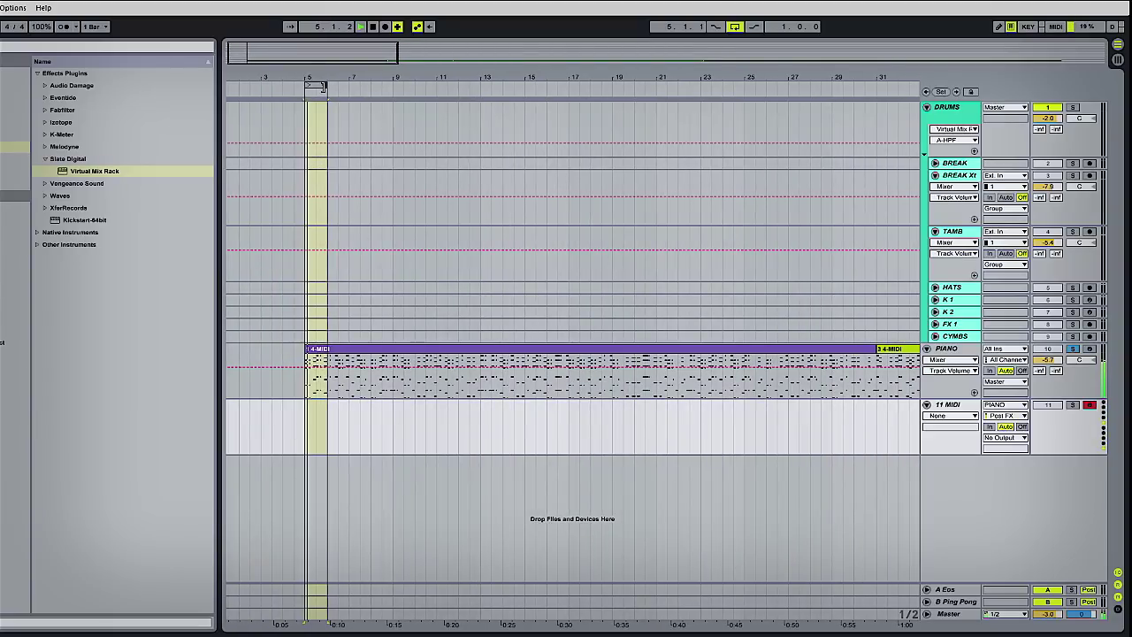
{"action": "left_click_drag", "start_coordinate": [324, 86], "coordinate": [348, 82]}
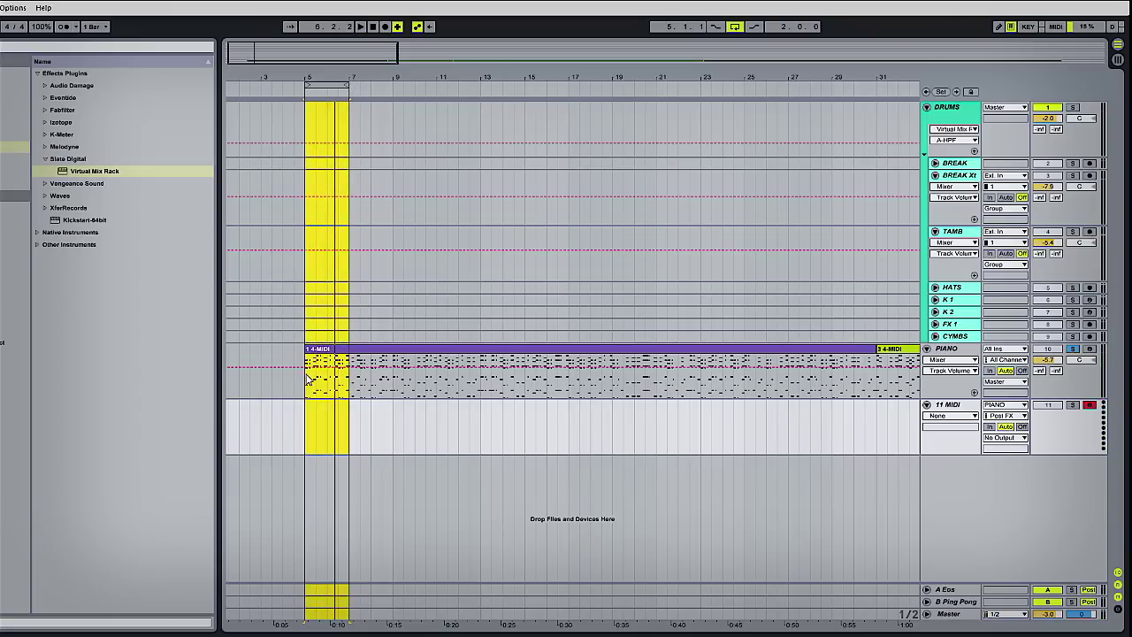
{"action": "left_click_drag", "start_coordinate": [309, 378], "coordinate": [381, 423]}
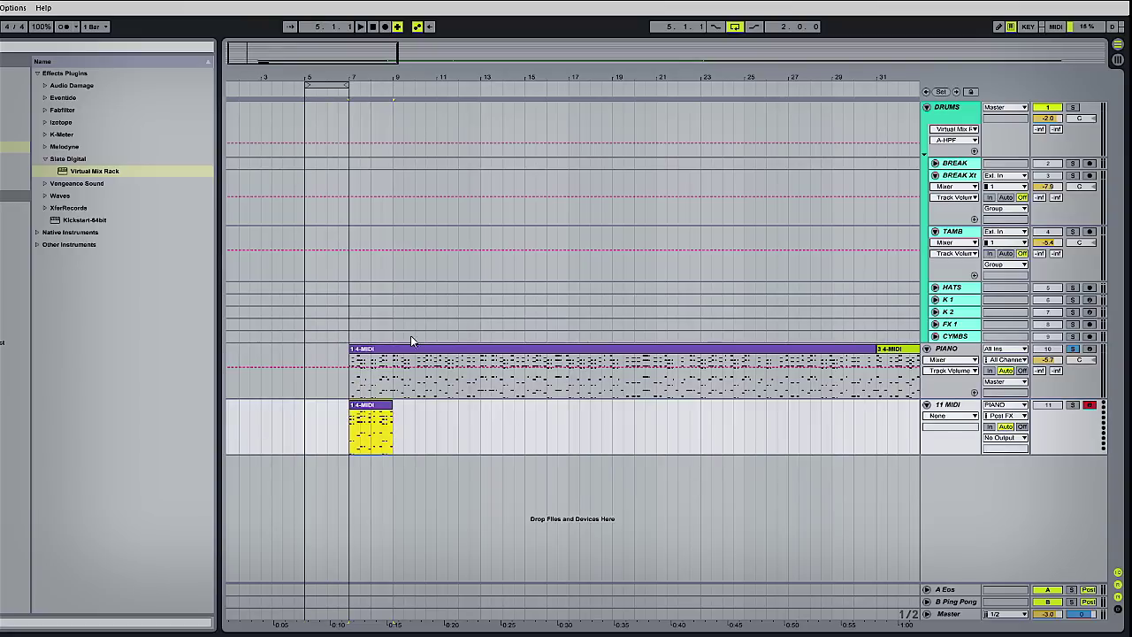
{"action": "left_click_drag", "start_coordinate": [327, 81], "coordinate": [417, 84]}
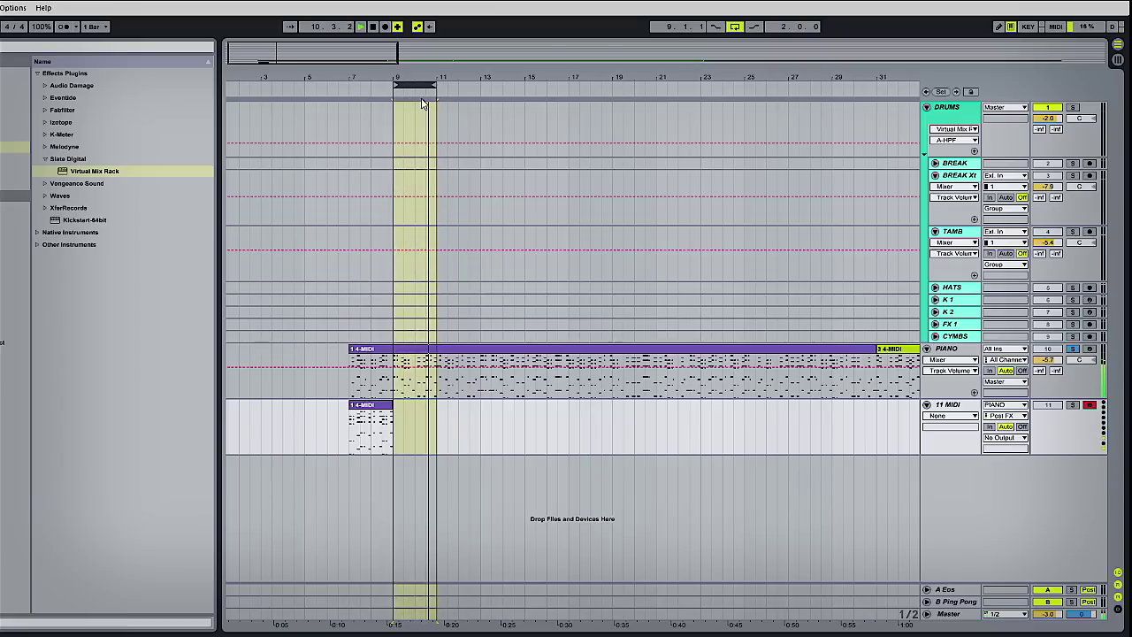
{"action": "left_click_drag", "start_coordinate": [439, 91], "coordinate": [414, 90]}
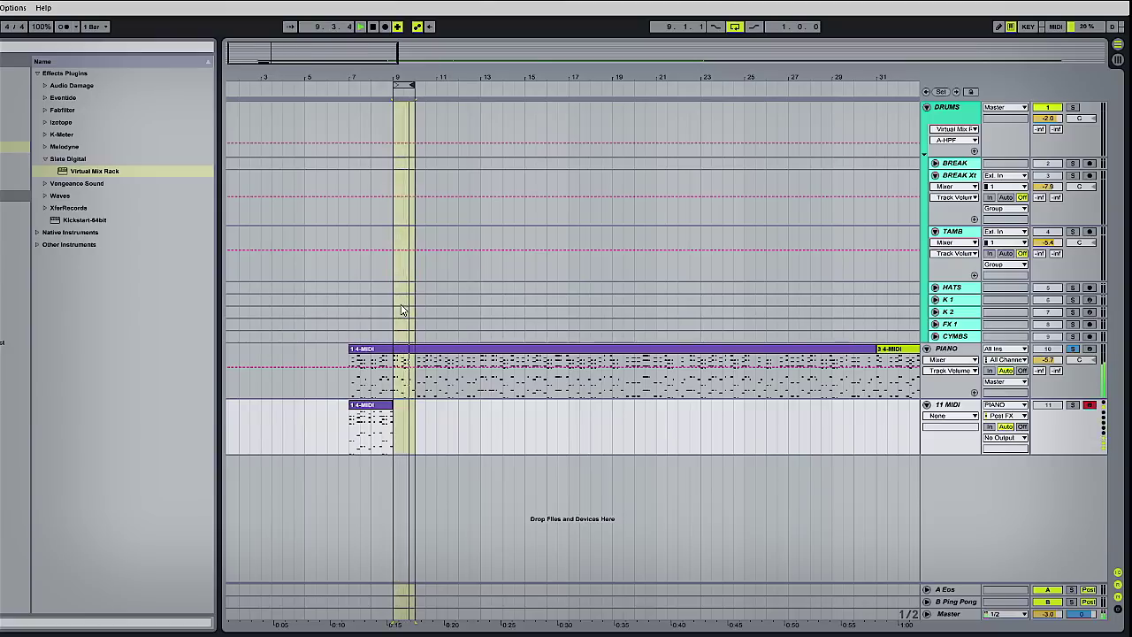
Copy the one-bar piano slice onto 11 MIDI, duplicate it, select both clips, and return to Session
{"action": "left_click", "coordinate": [401, 372]}
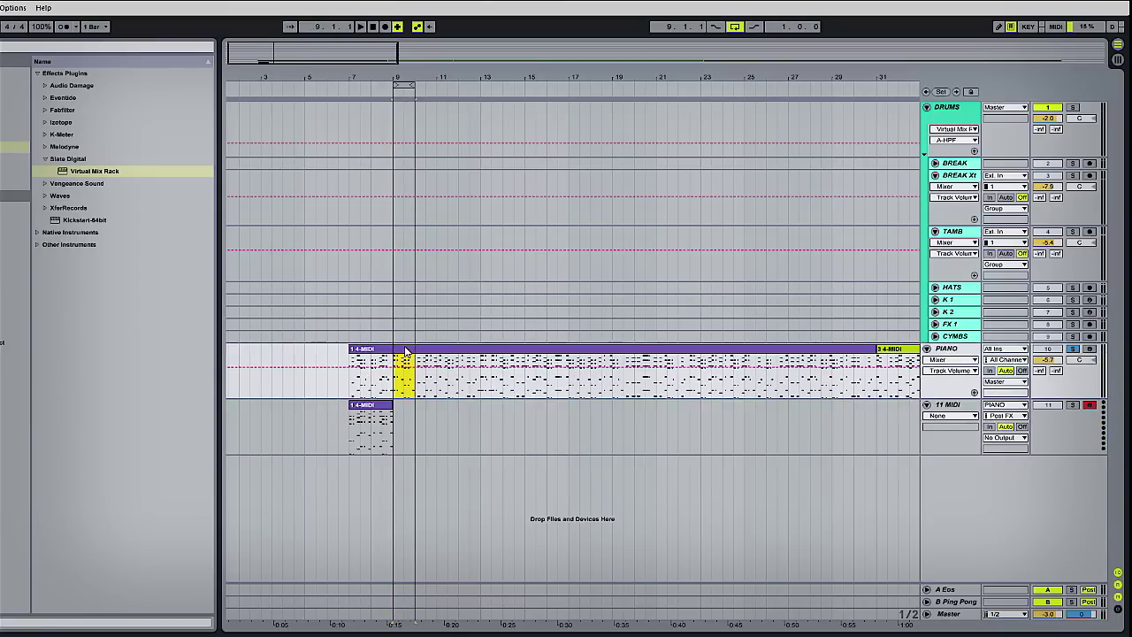
{"action": "left_click_drag", "start_coordinate": [406, 353], "coordinate": [431, 406]}
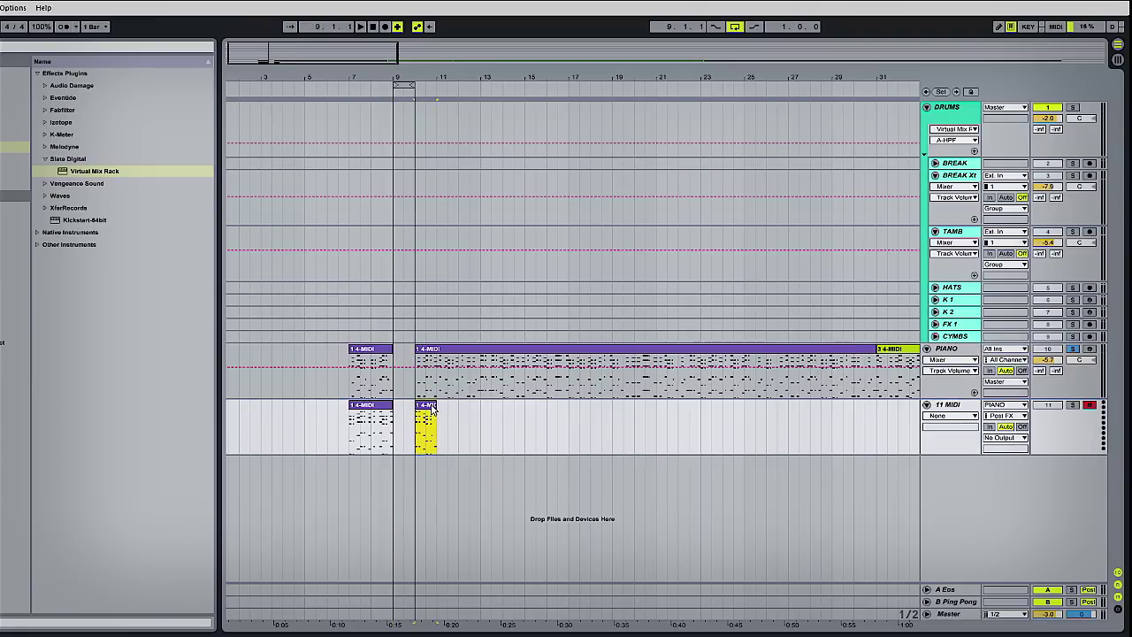
{"action": "key", "text": "ctrl+d"}
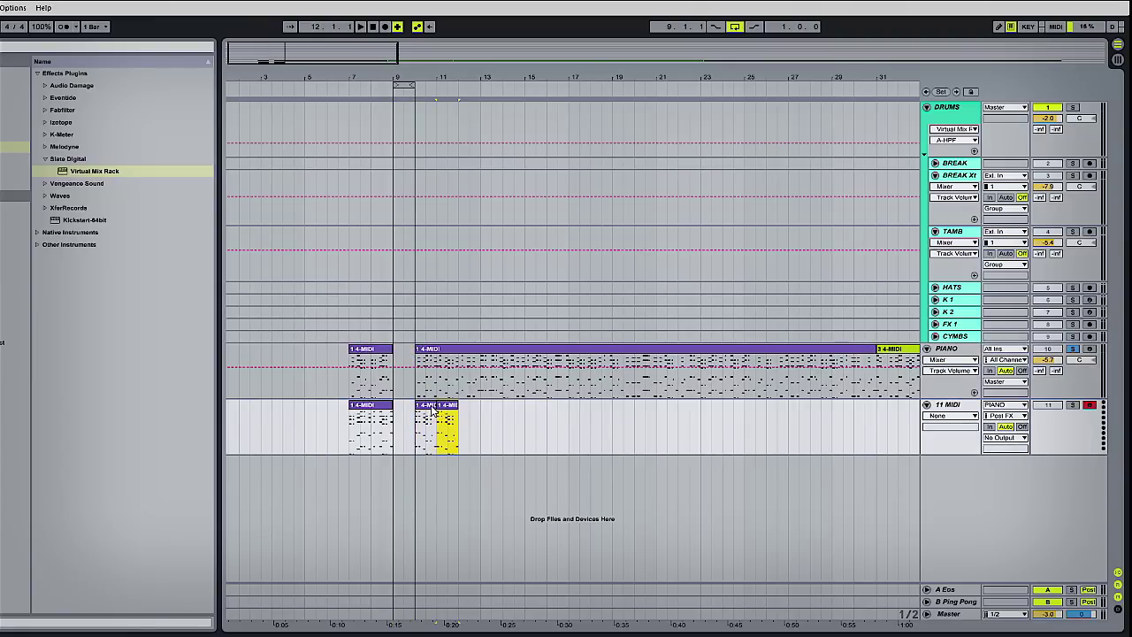
{"action": "left_click", "coordinate": [433, 412]}
{"action": "key", "text": "shift+Right"}
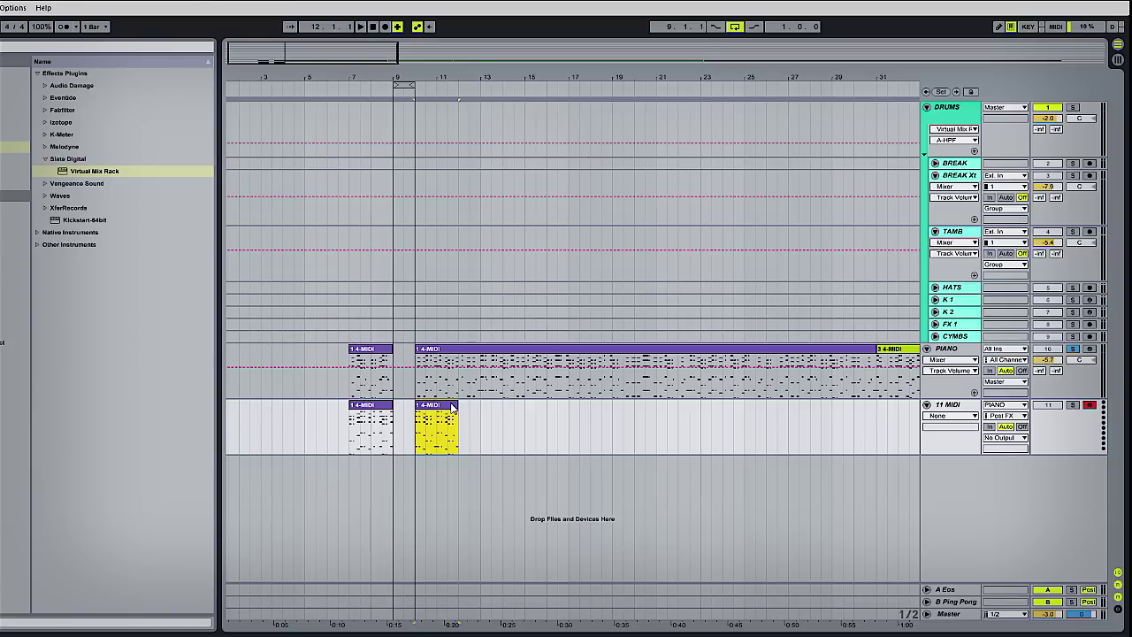
{"action": "left_click", "coordinate": [1118, 58]}
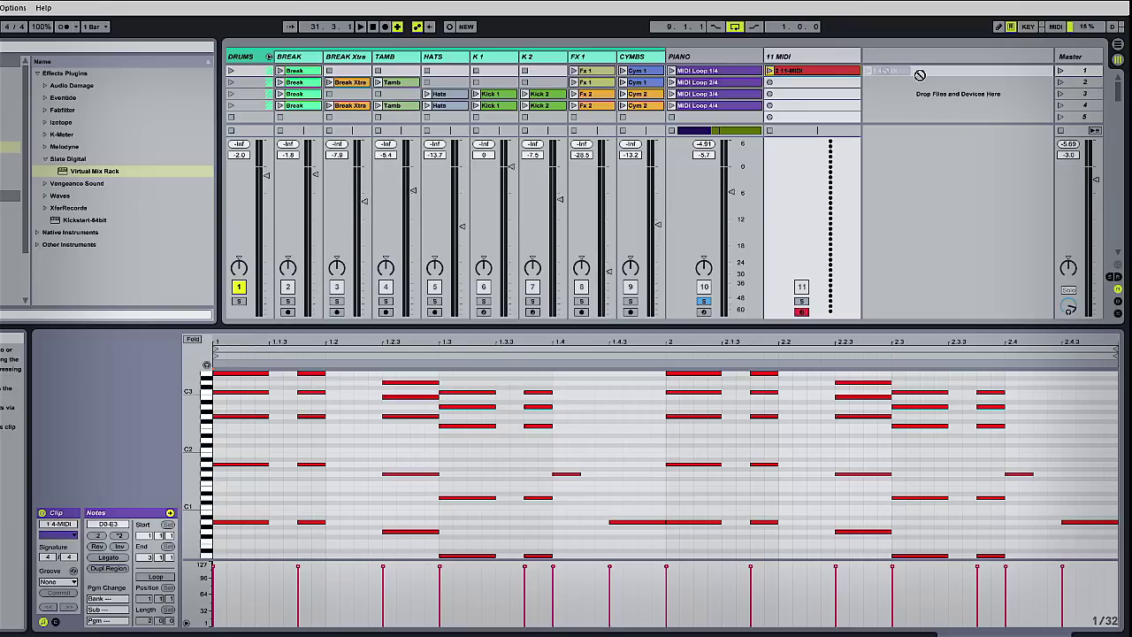
Drop the 1 4-MIDI loop into an empty PIANO slot above MIDI Loop ORIGINAL and launch it
{"action": "left_click_drag", "start_coordinate": [919, 75], "coordinate": [726, 117]}
{"action": "left_click", "coordinate": [672, 117]}
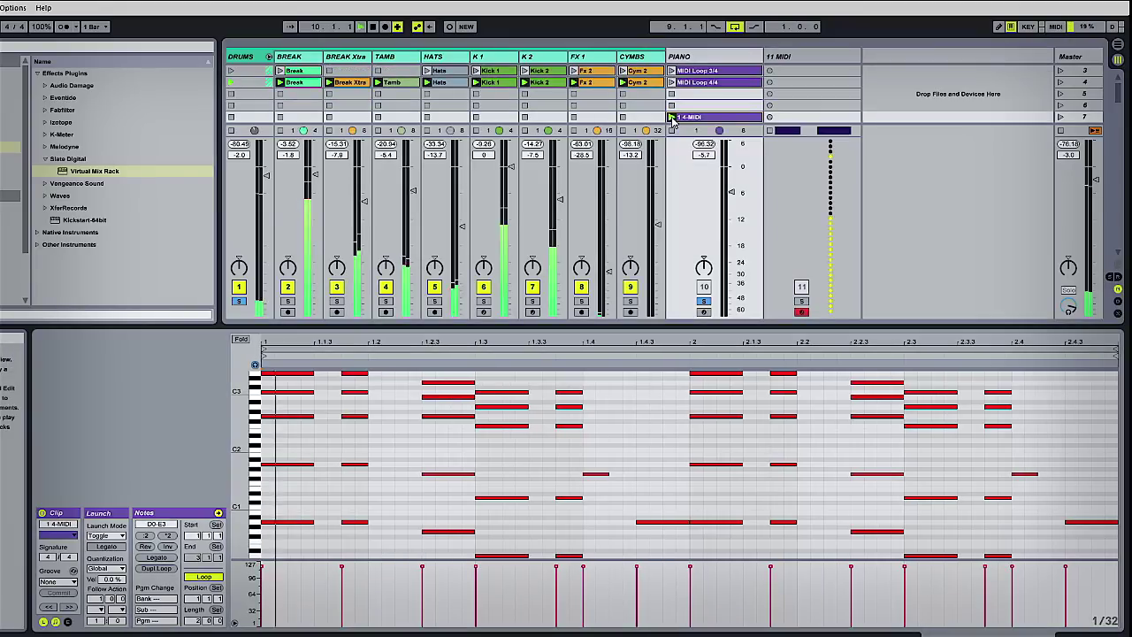